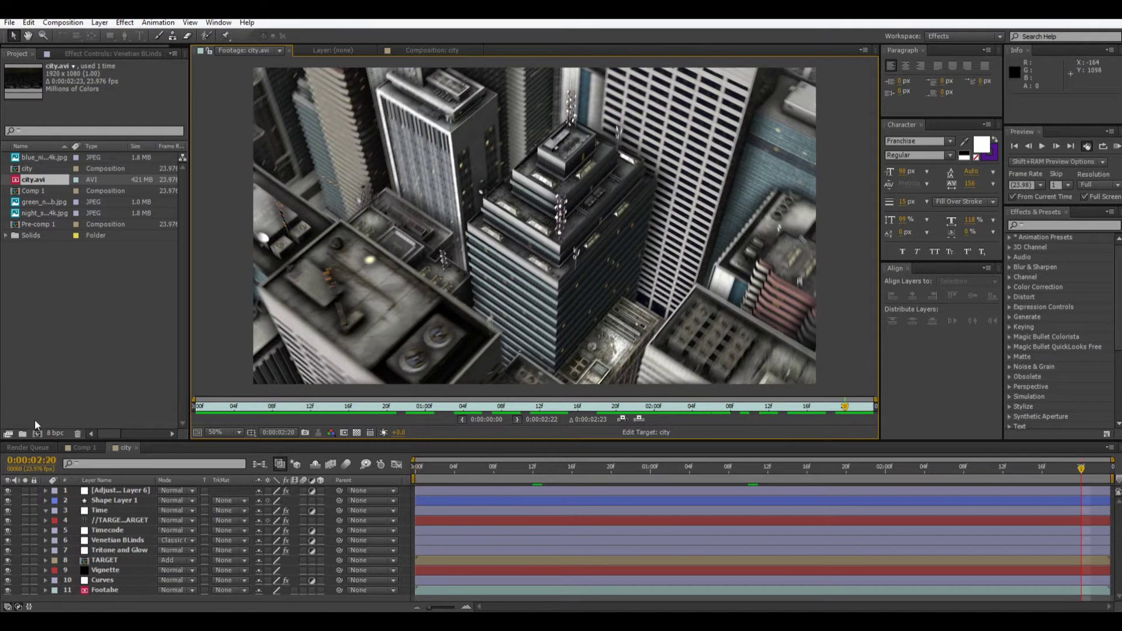
Create a 1920 x 1080 composition at 23.976 fps and place night_skyline_4k.jpg in it, shifted upward in the frame
left_click(38, 433)
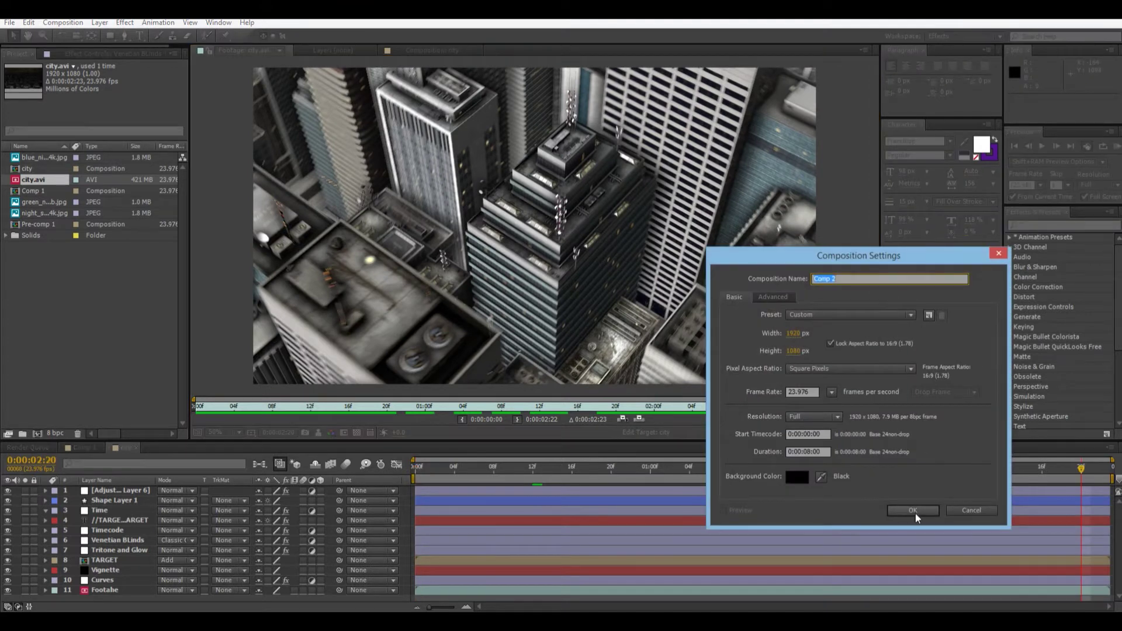
left_click(913, 511)
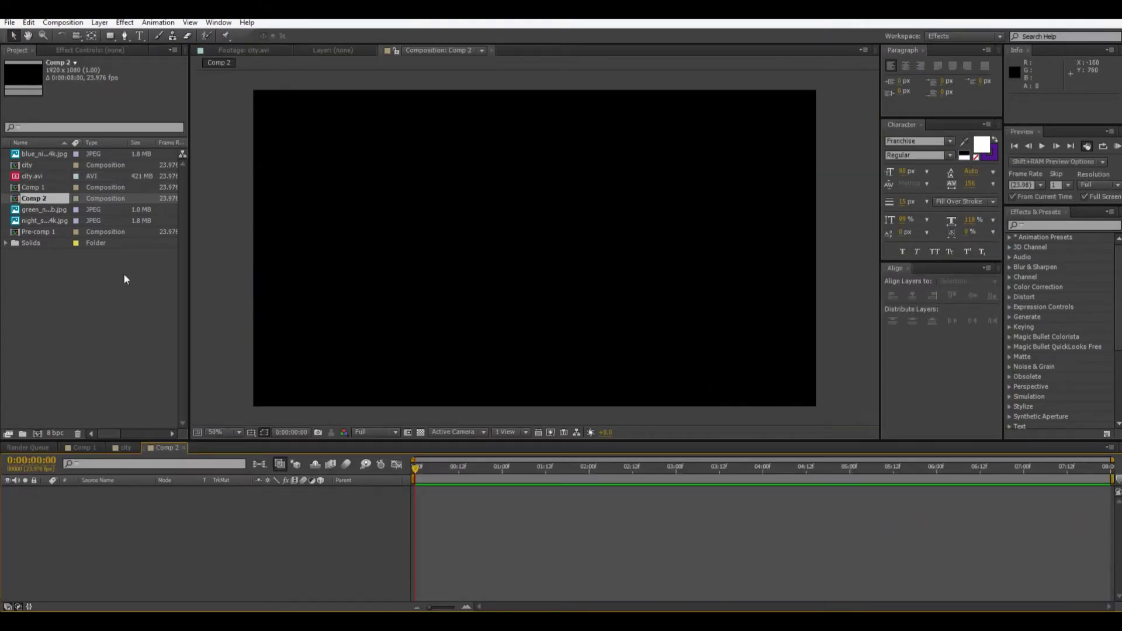
left_click(55, 154)
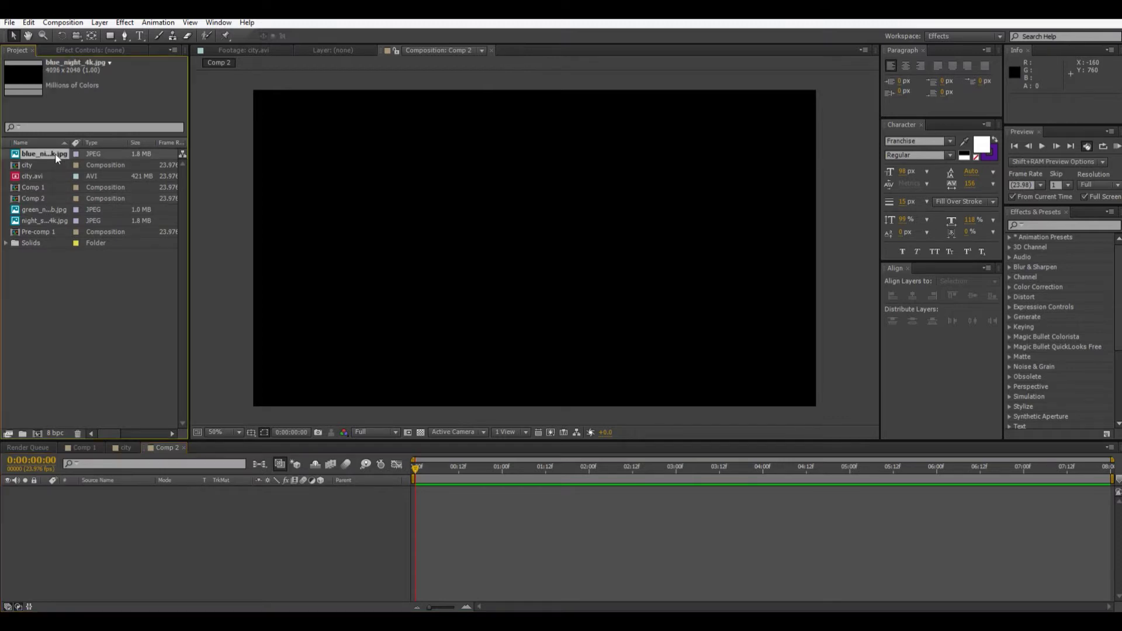
left_click(48, 211)
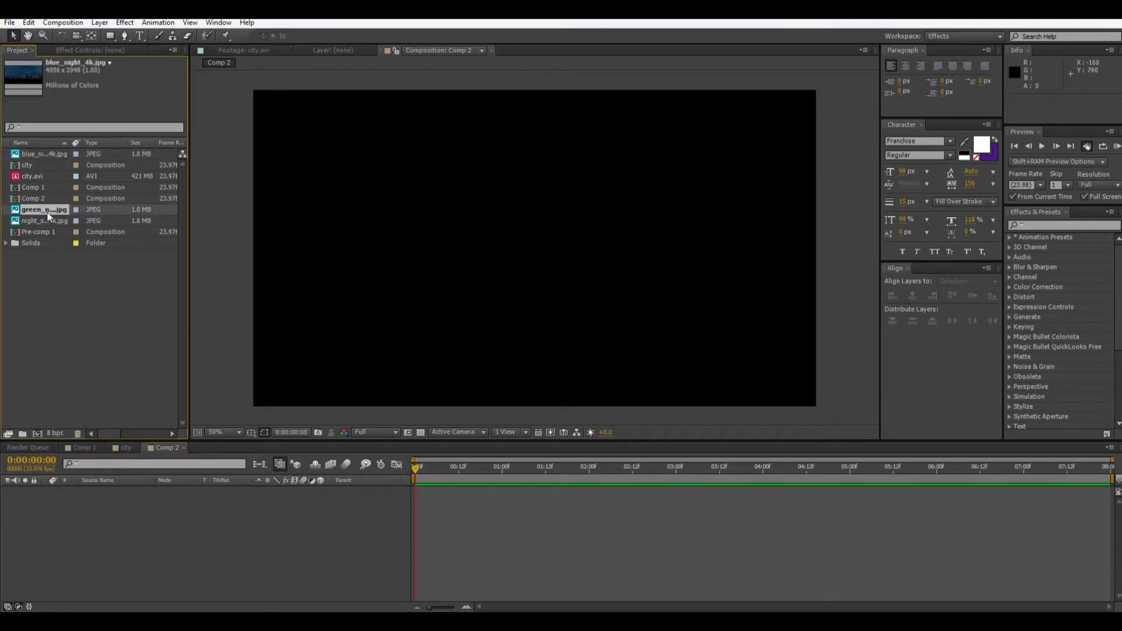
left_click_drag(46, 222, 245, 520)
left_click_drag(528, 341, 523, 298)
Create a white solid layer at composition size and move it beneath the night skyline layer
right_click(134, 526)
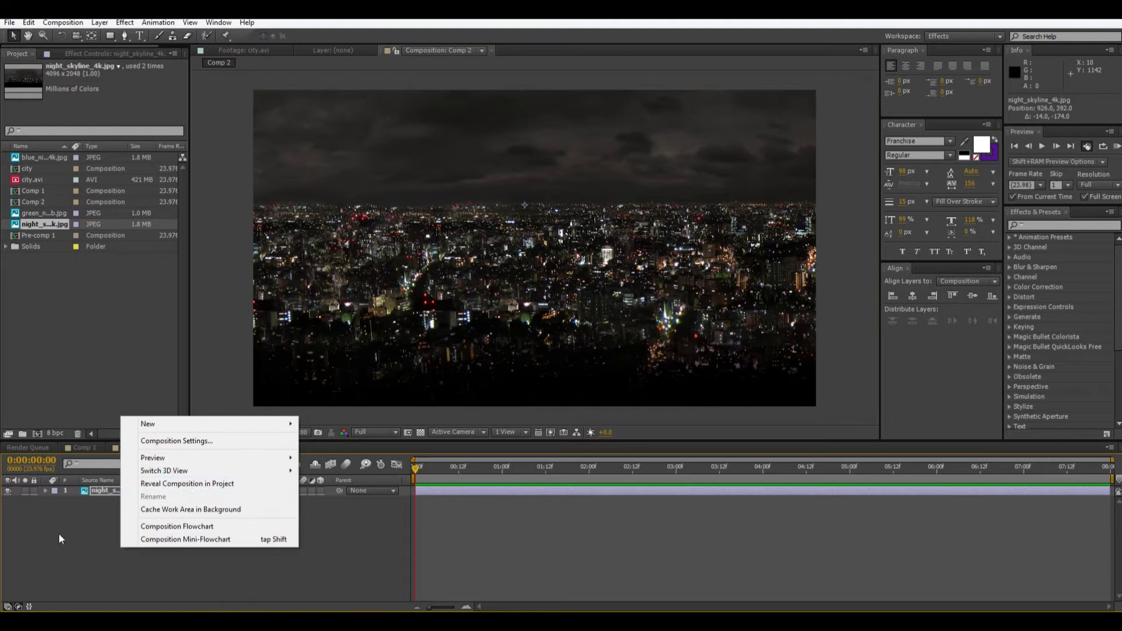
right_click(95, 538)
mouse_move(168, 415)
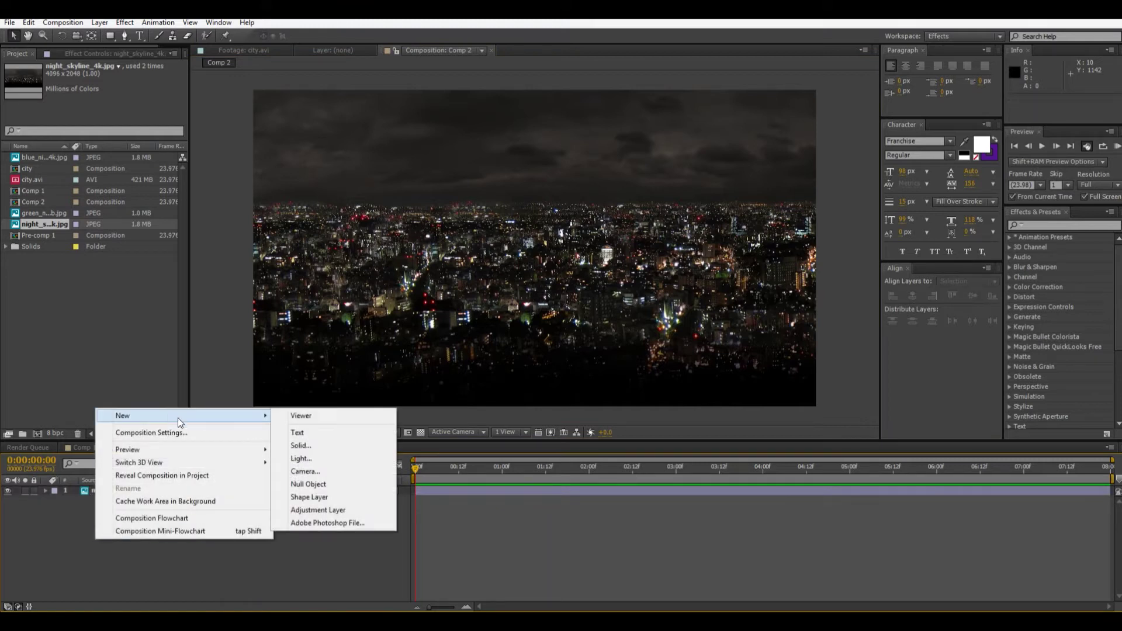
left_click(325, 447)
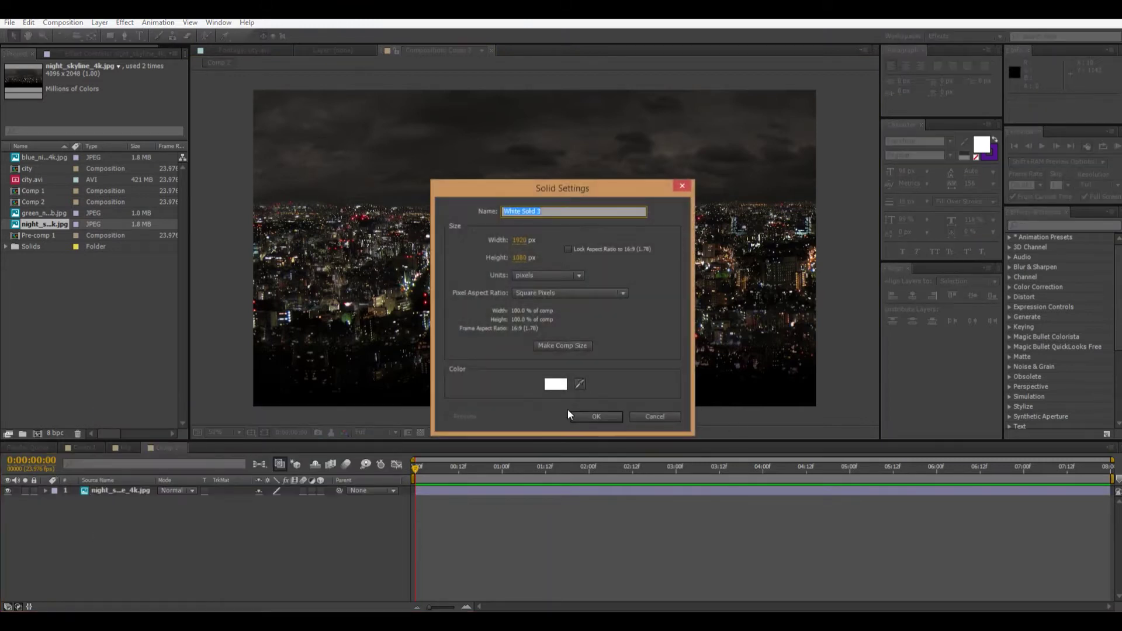
left_click(565, 345)
left_click(611, 417)
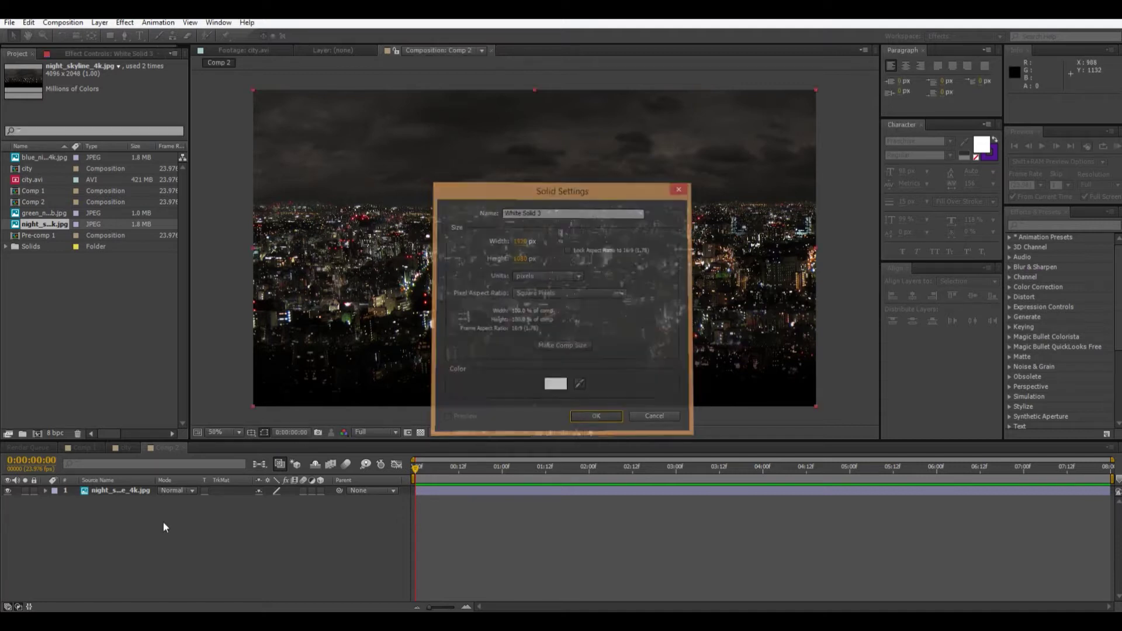
left_click_drag(143, 489, 142, 555)
Find the Video Copilot Element effect and apply it to the white solid
left_click(1044, 226)
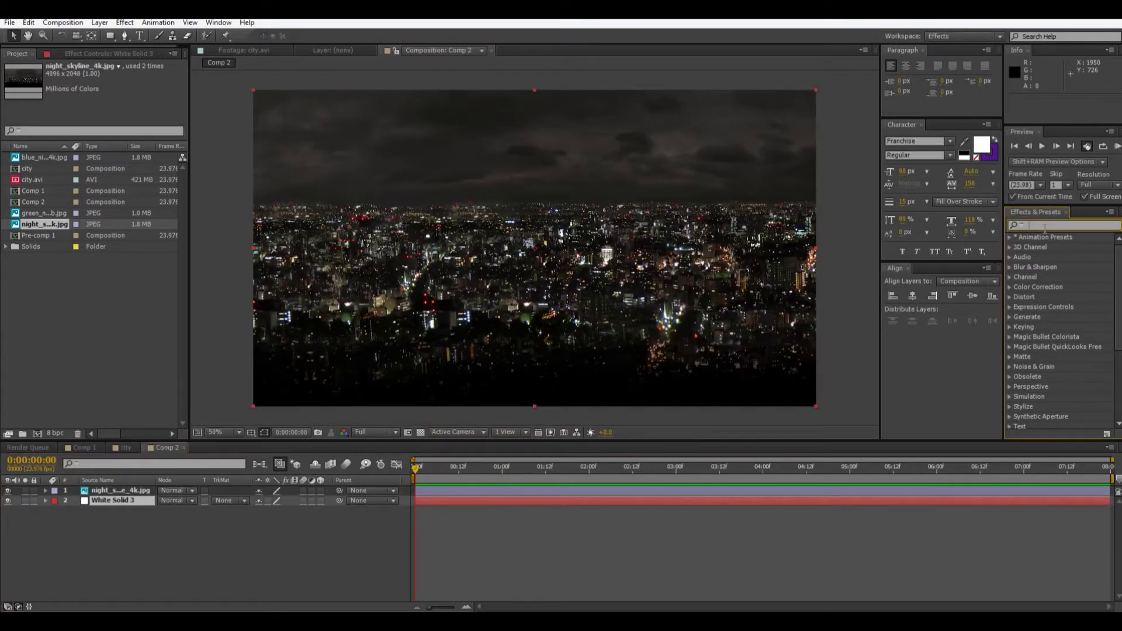
type("ele")
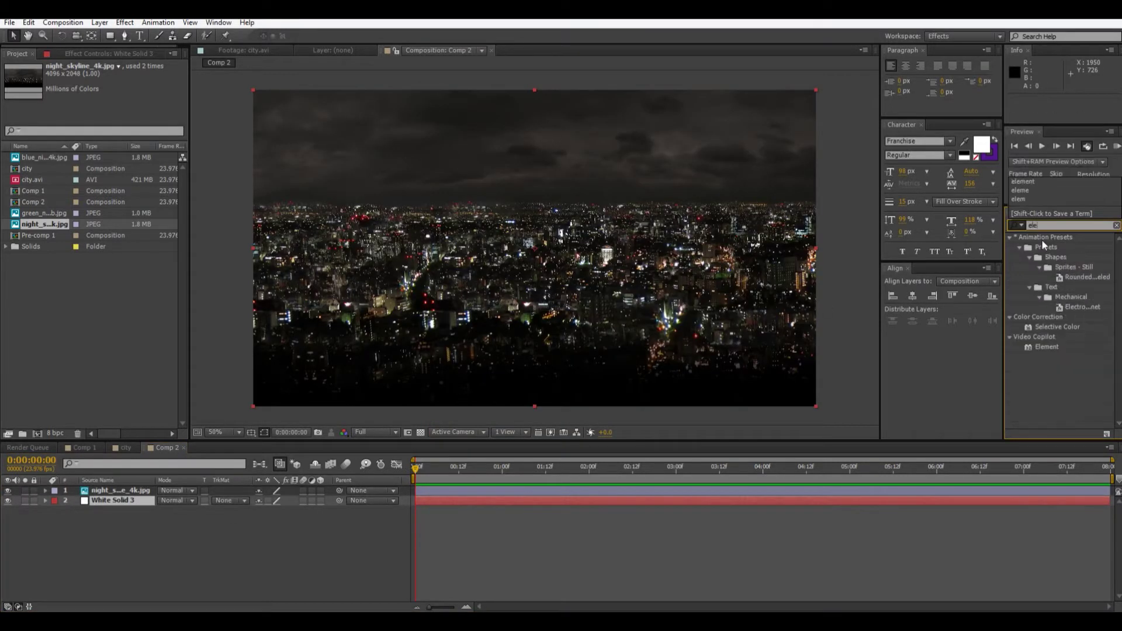
type("me")
left_click_drag(1051, 251, 126, 489)
Open Element's scene setup and browse the Metropolitan model folders to the Metropolitan_No_Antennas set
left_click(58, 99)
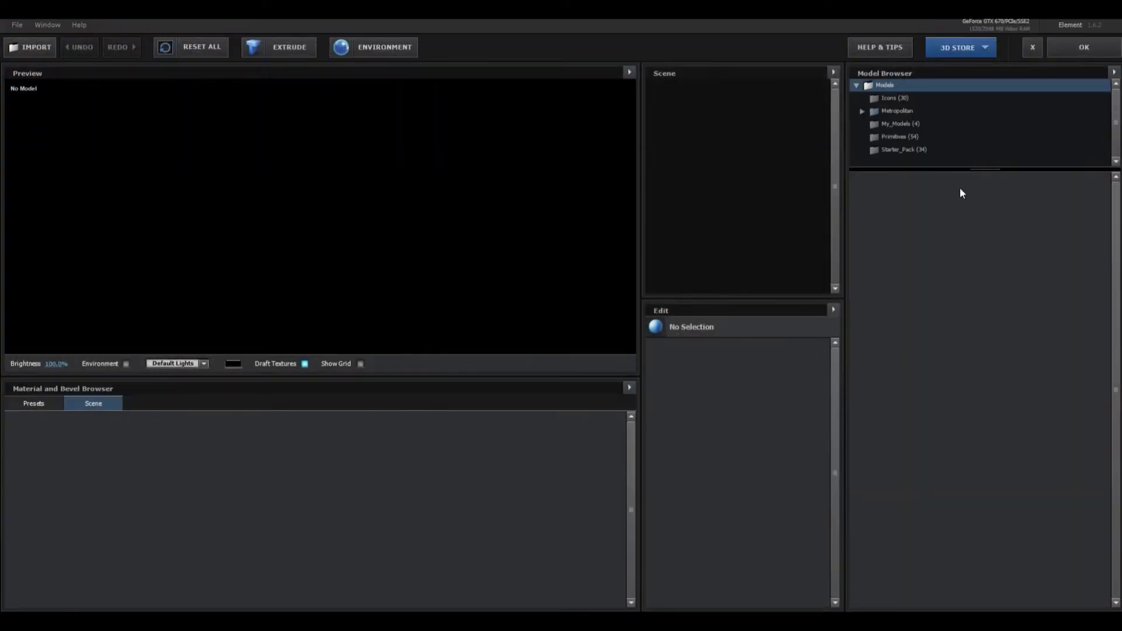
double_click(896, 111)
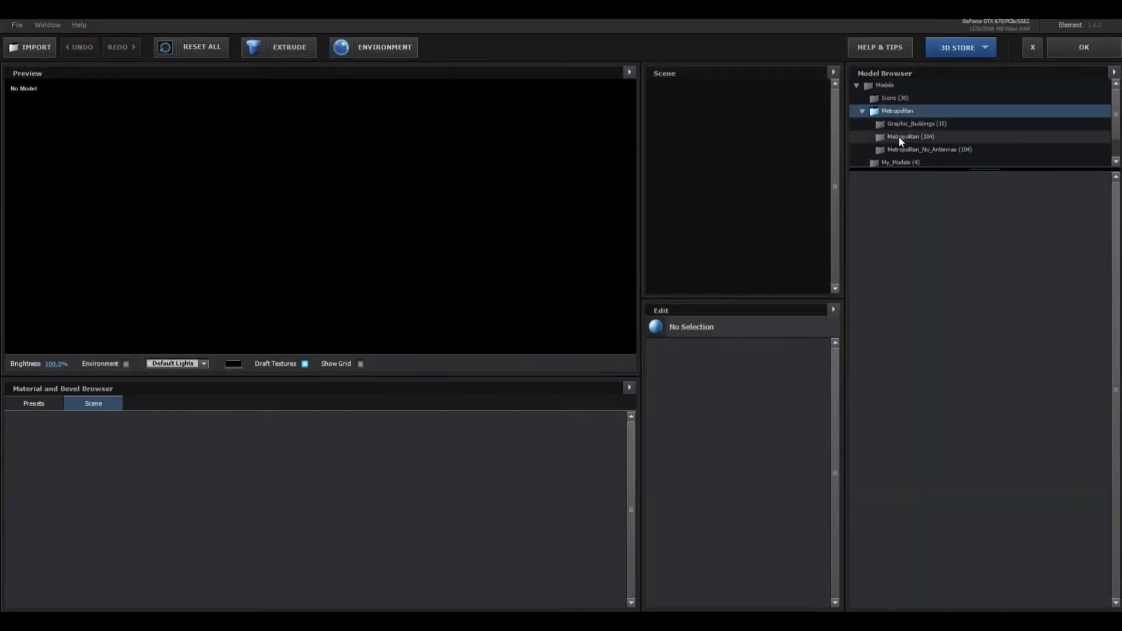
left_click(905, 125)
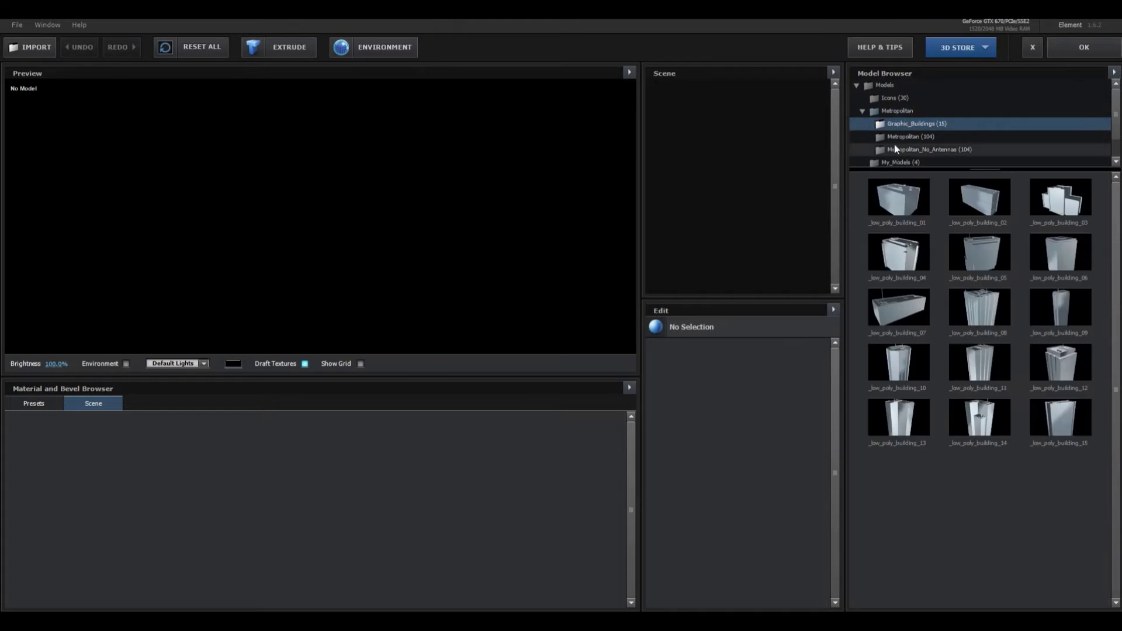
left_click(895, 142)
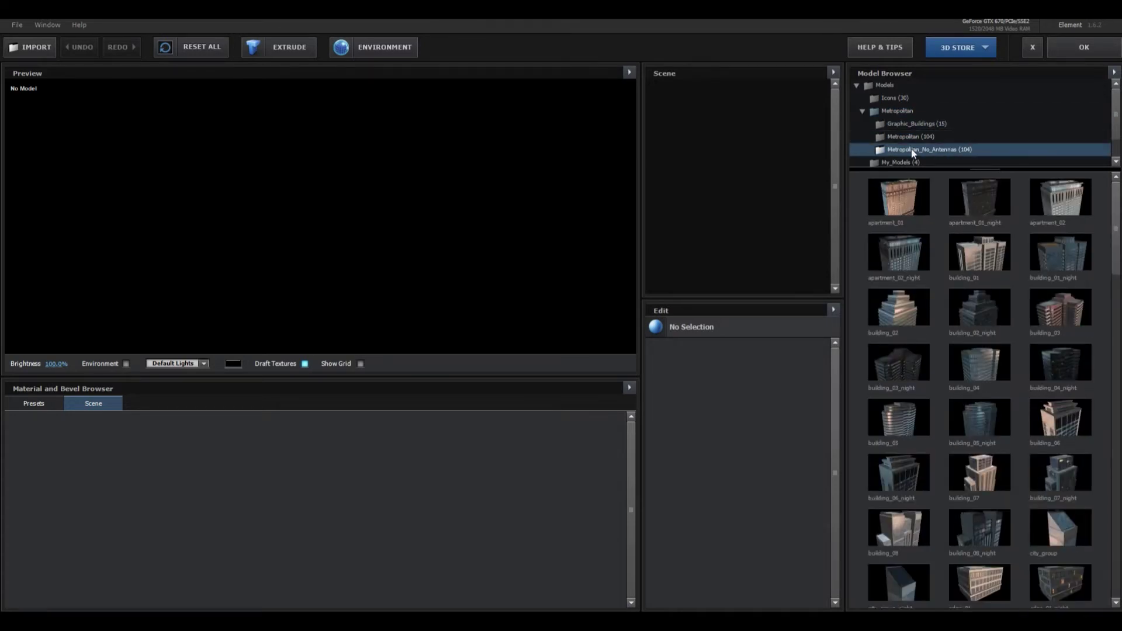
Add the models street_layout_02_night, street_layout_04_night and street_layout_05_night to the Element scene
scroll(965, 361, "down", 2)
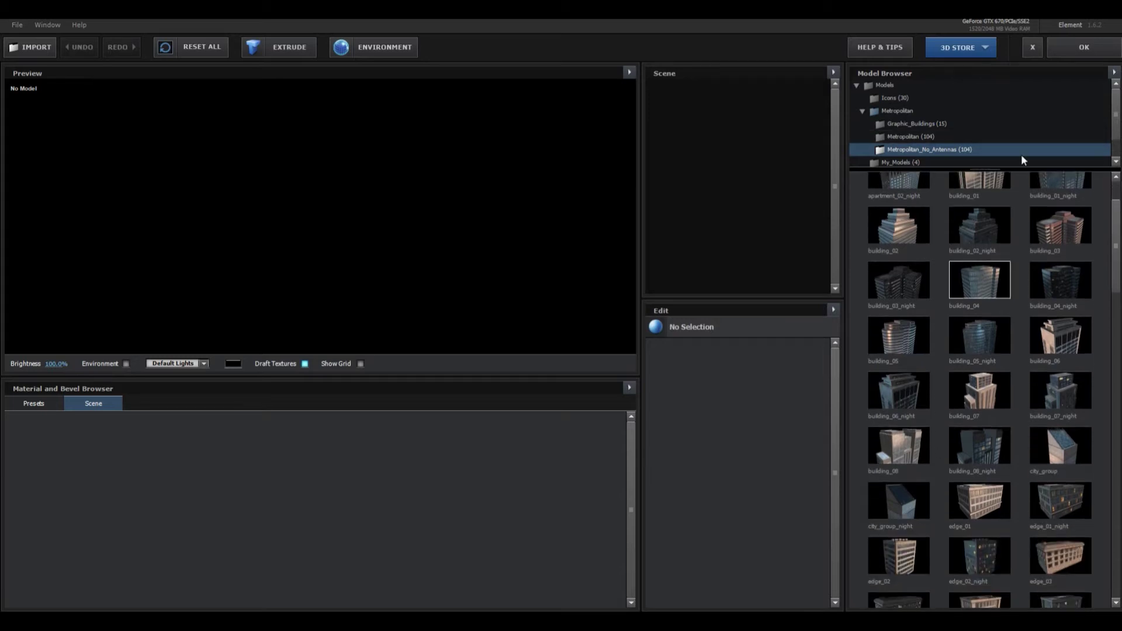
scroll(956, 496, "down", 12)
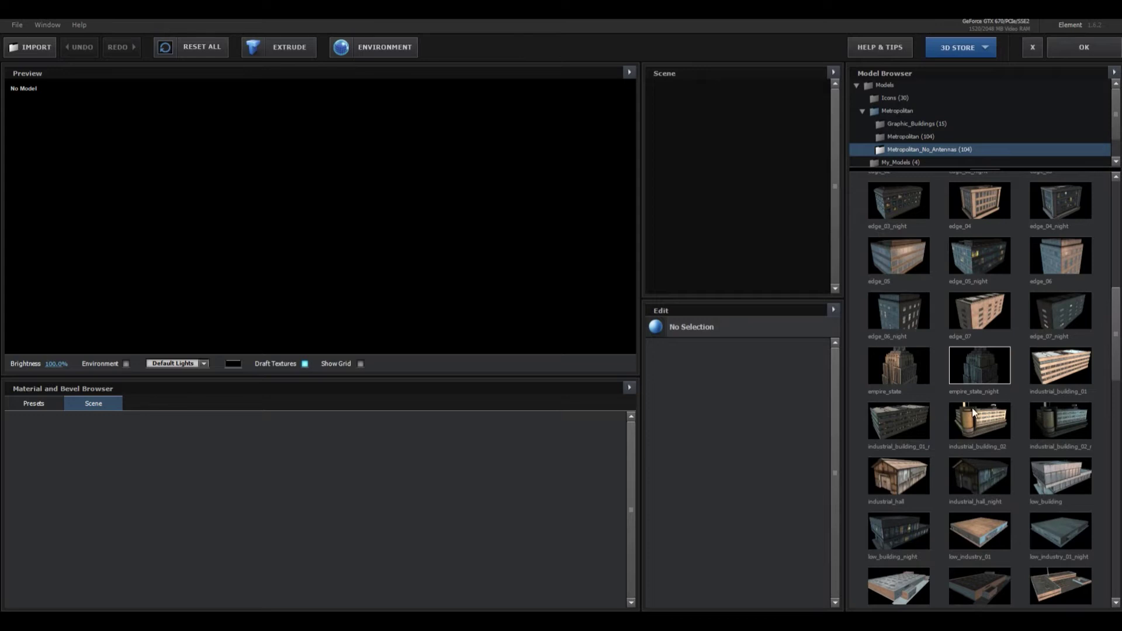
scroll(942, 416, "down", 10)
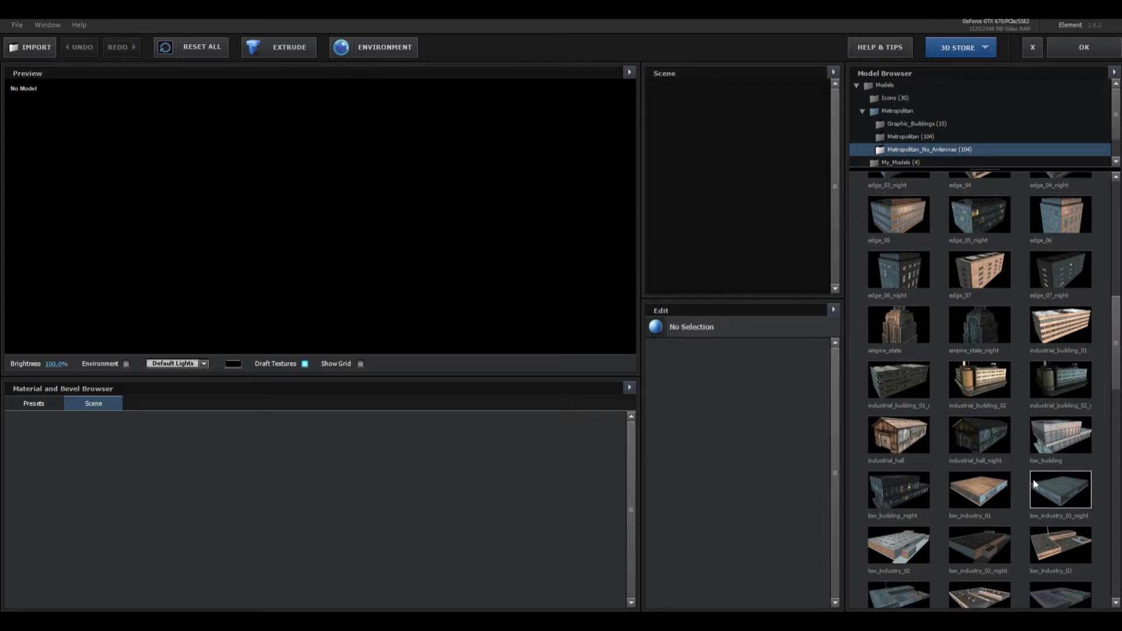
scroll(913, 391, "down", 10)
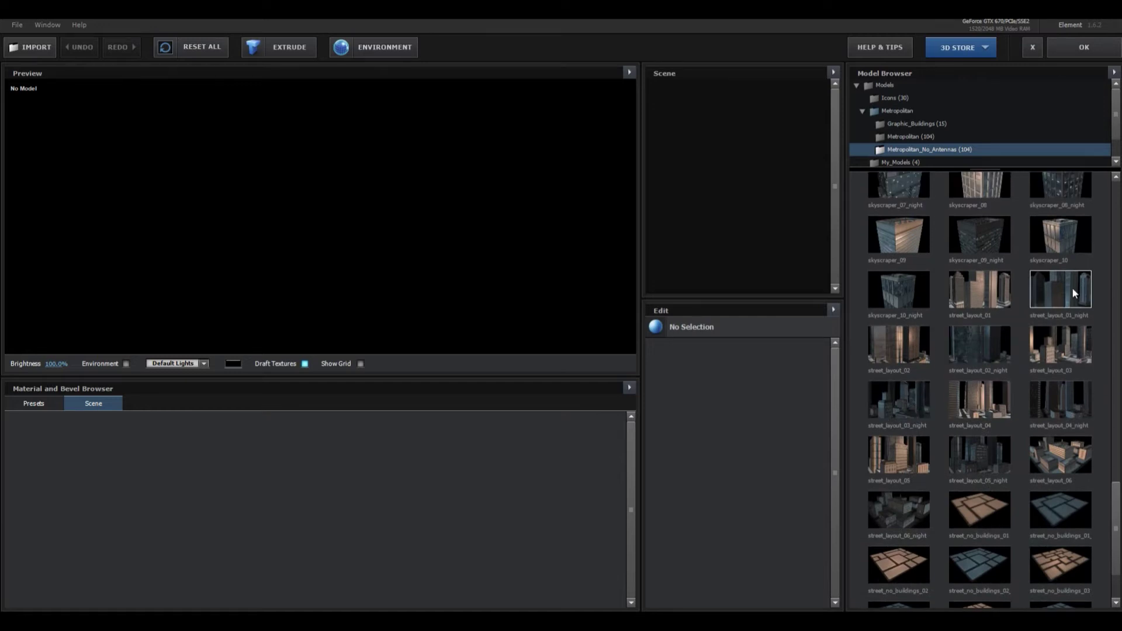
double_click(972, 347)
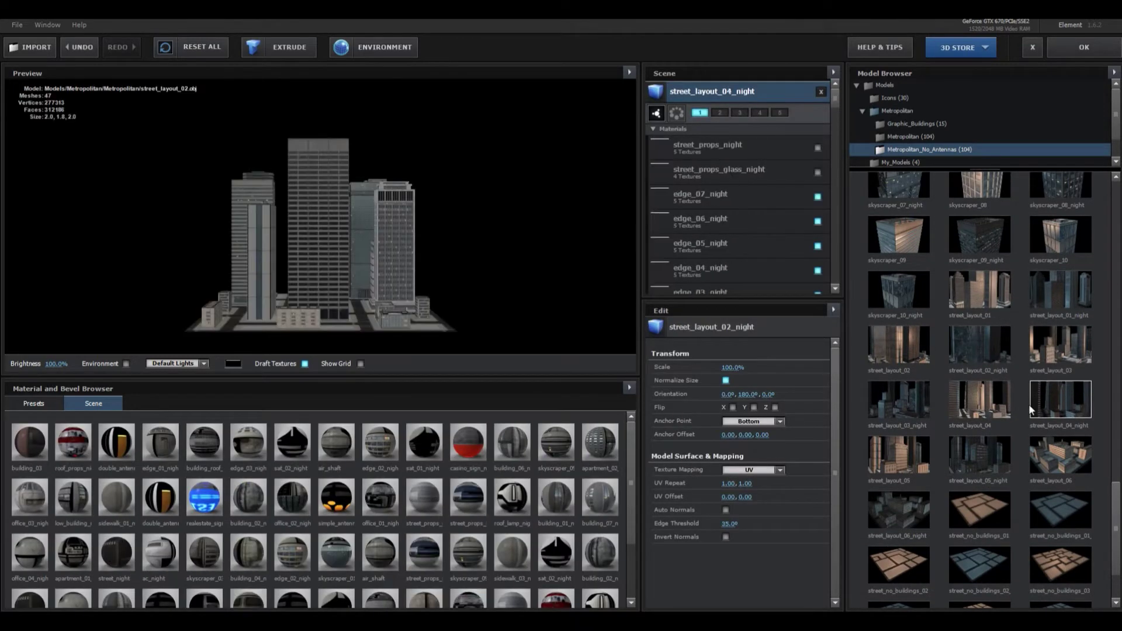
double_click(982, 452)
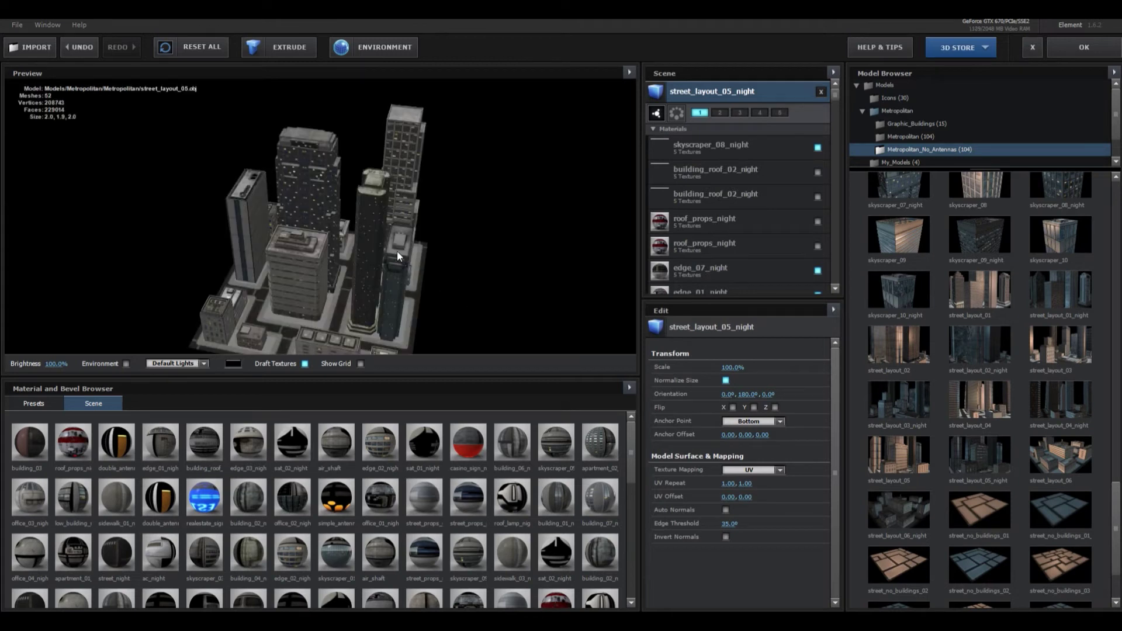
Inspect the street_layout_05_night model and its materials up close, and accept the Element scene
scroll(397, 251, "up", 5)
left_click_drag(381, 255, 868, 94)
scroll(794, 210, "down", 10)
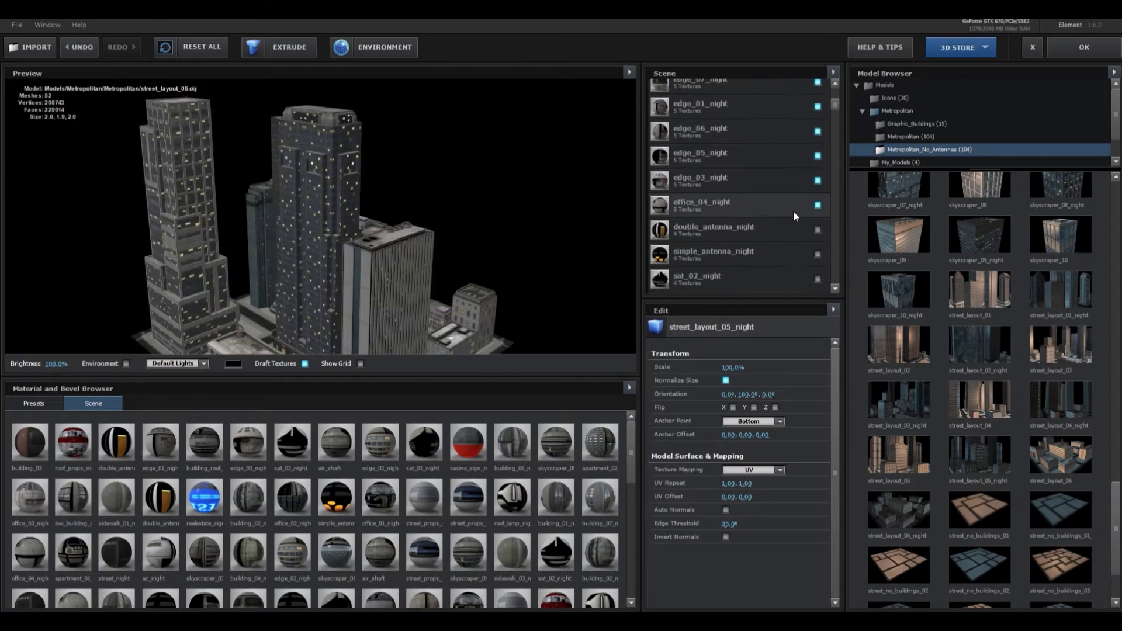
left_click(1081, 39)
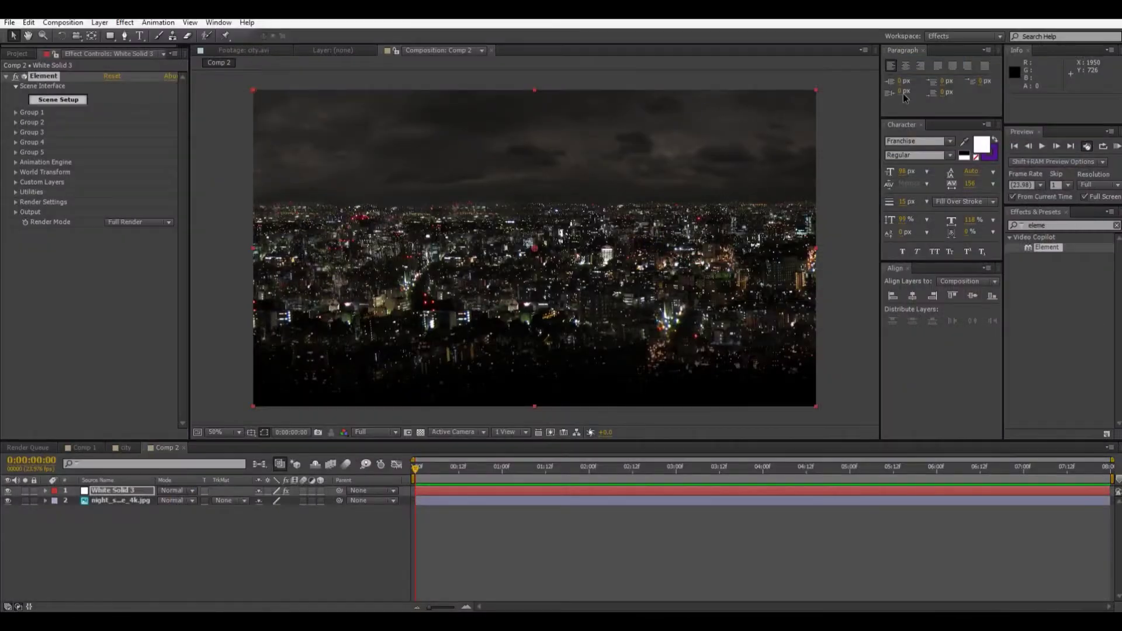
left_click(497, 415)
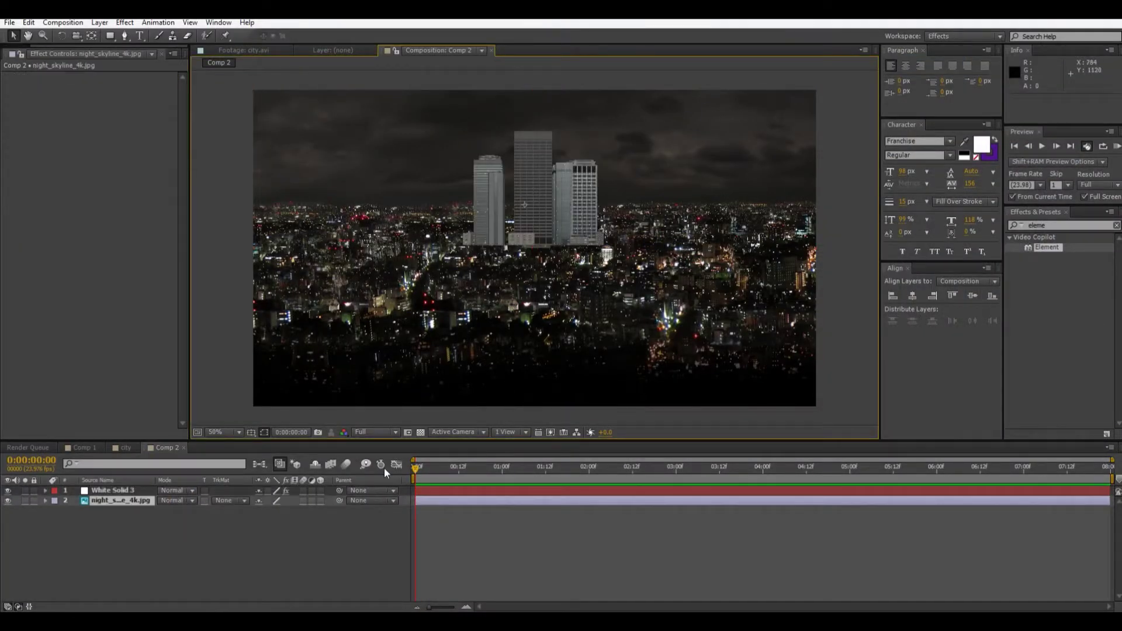
Set the Particle Count of Group 1's Particle Replicator to 200 on the white solid's Element effect
left_click(114, 490)
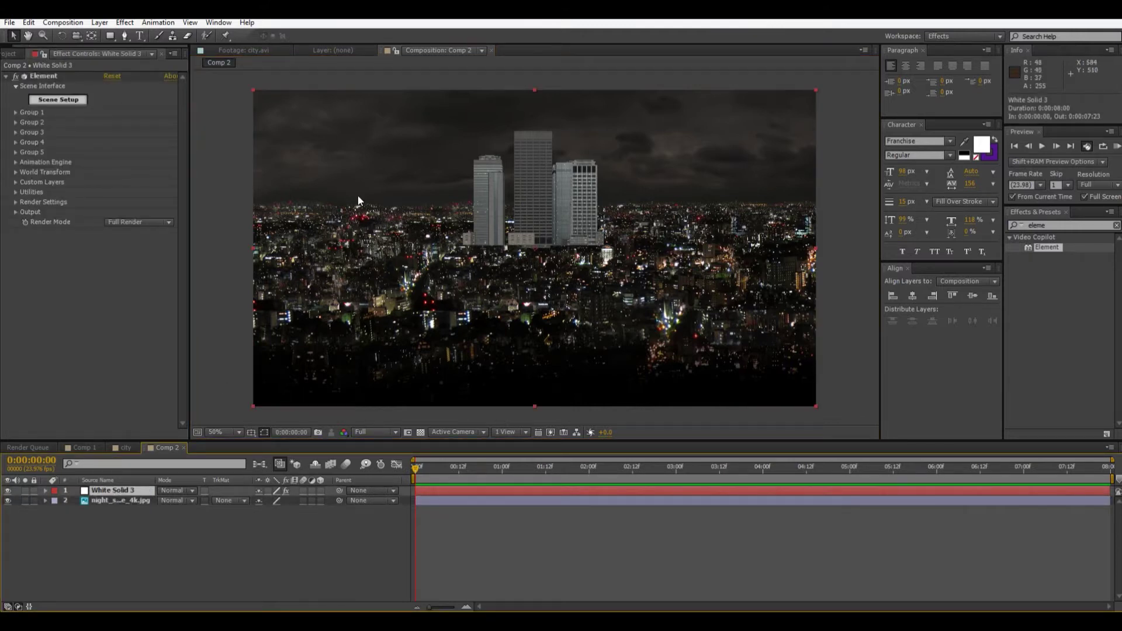
left_click(16, 112)
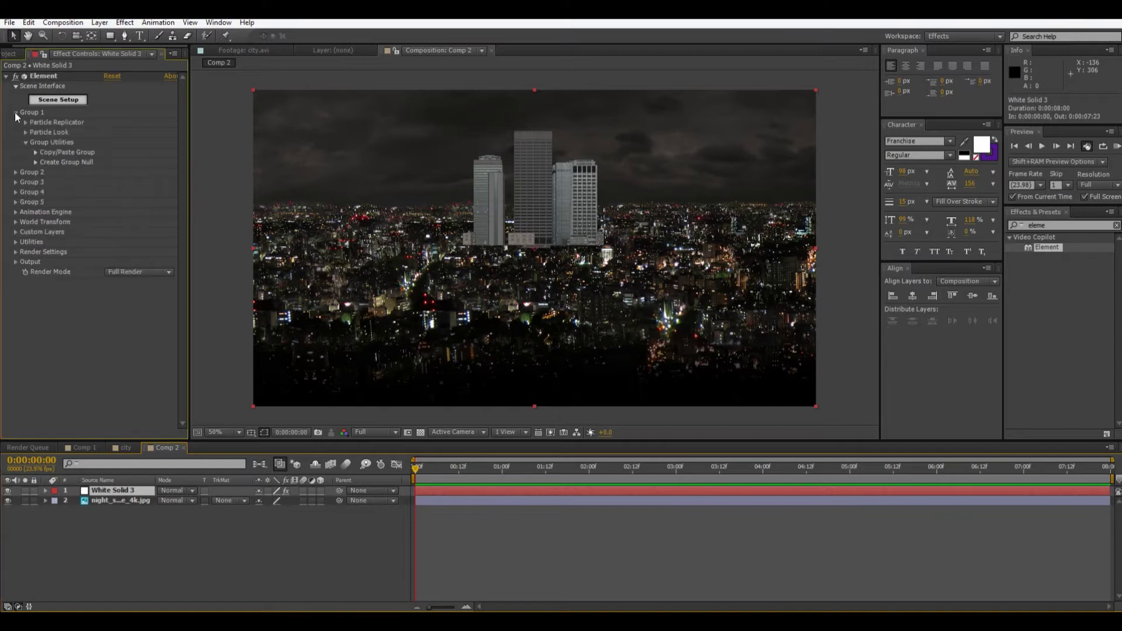
left_click(107, 133)
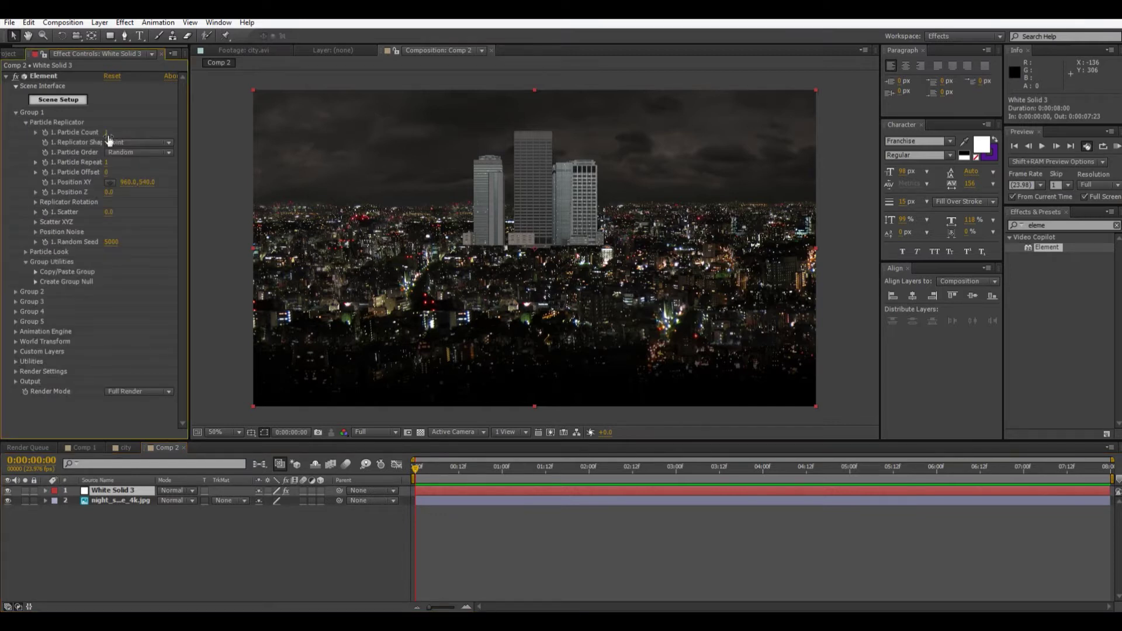
type("200")
key("Return")
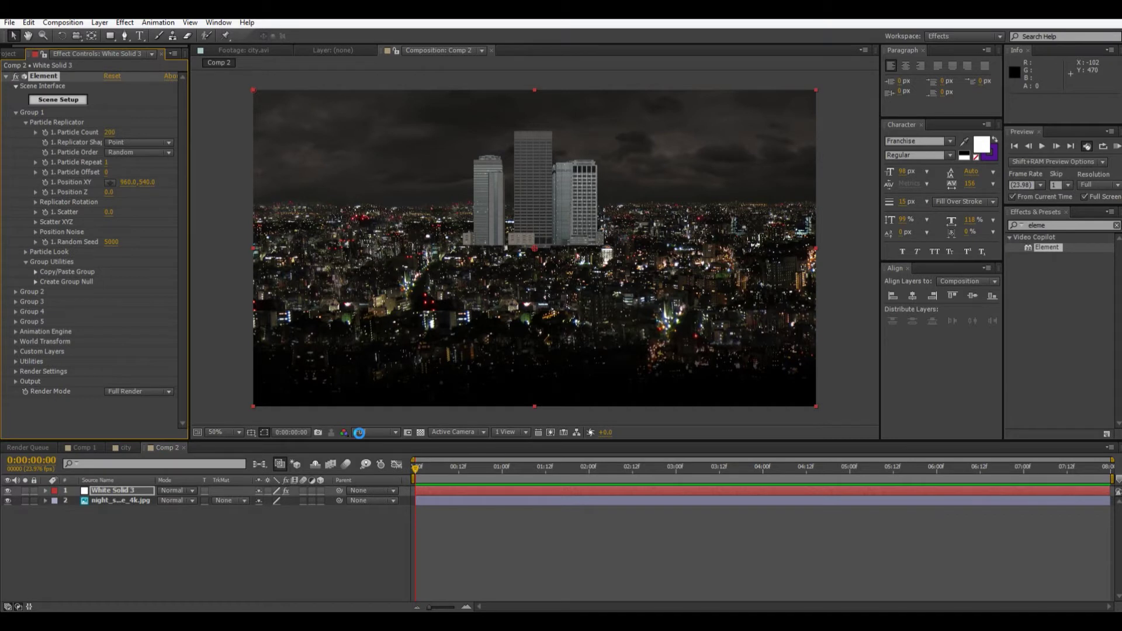
Lower the composition preview resolution to Quarter and move the Group 1 buildings down to about 976, 786
left_click(360, 433)
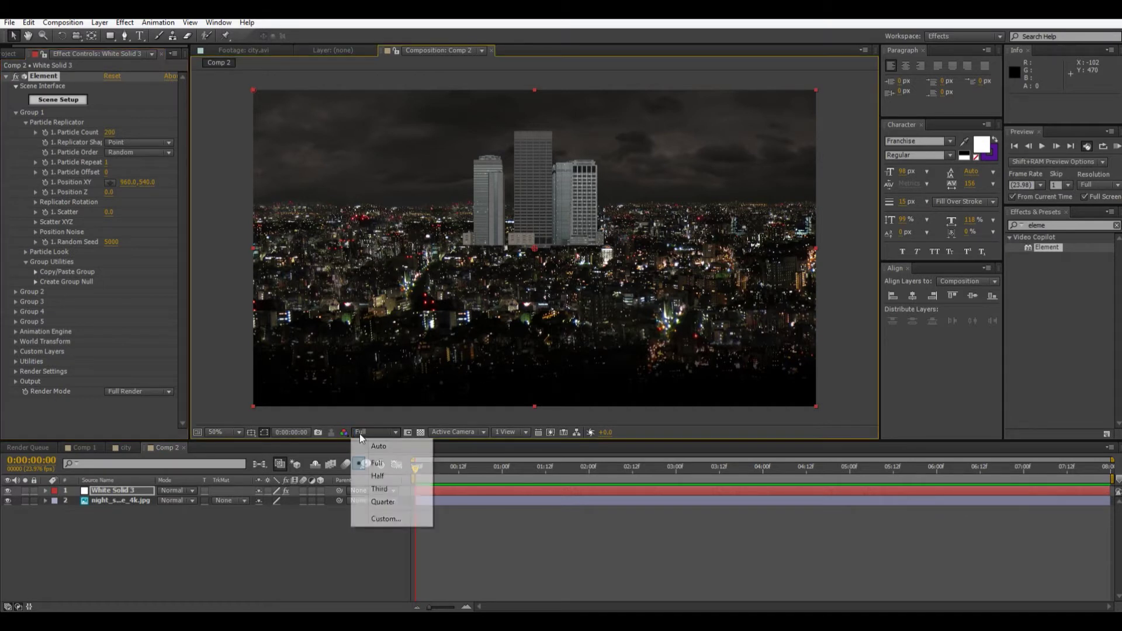
left_click(394, 499)
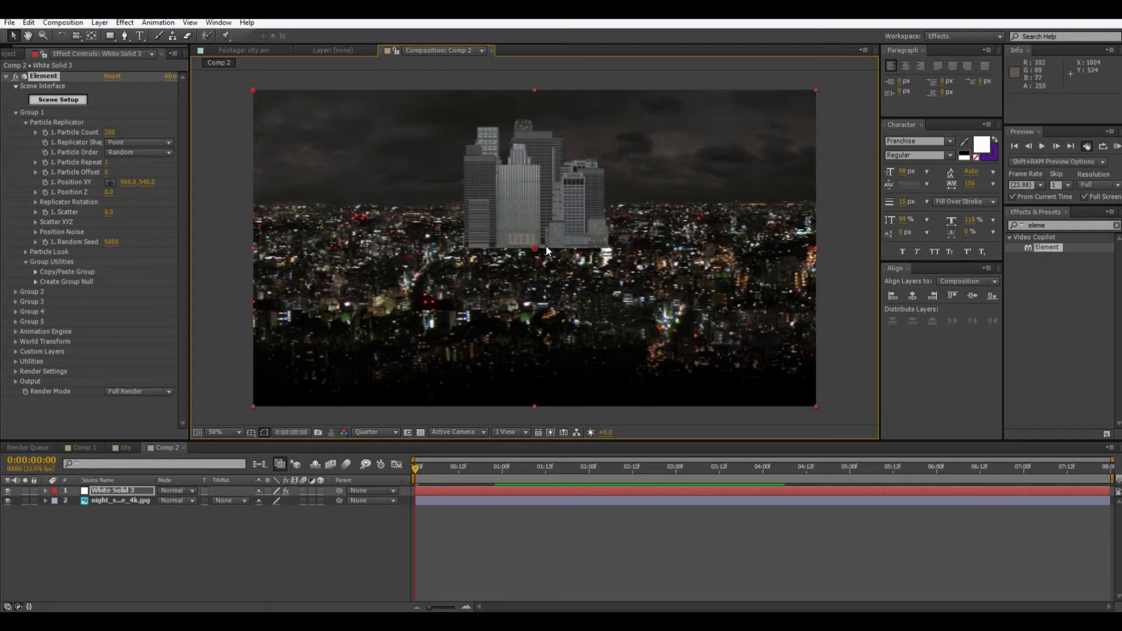
left_click_drag(537, 247, 542, 323)
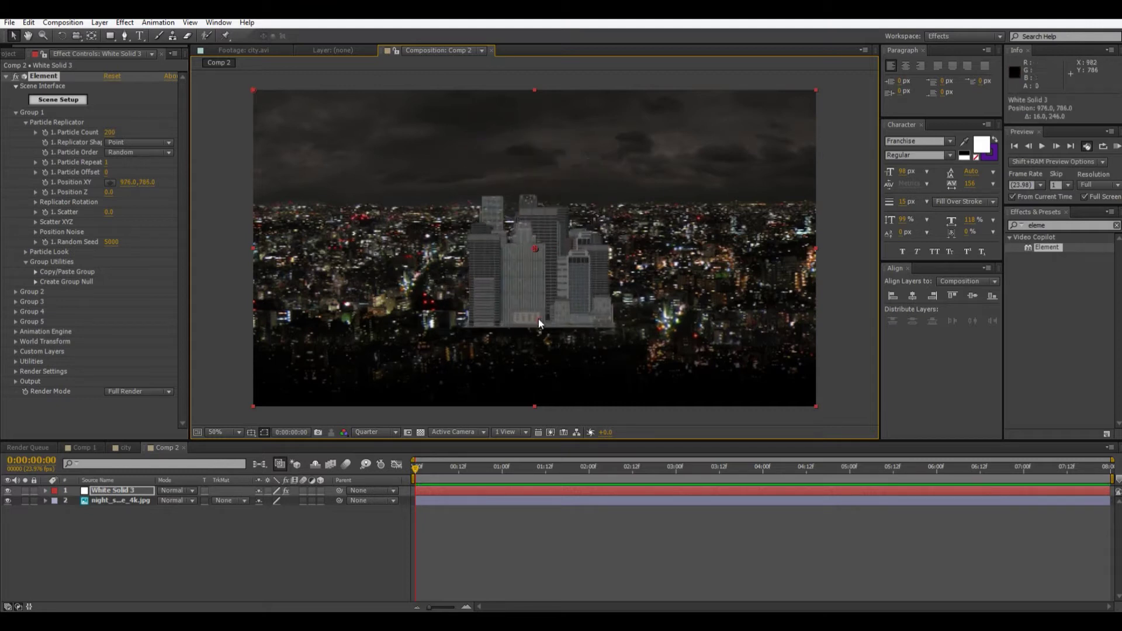
Set Group 1's X Scatter and Z Scatter to 100 and move the spread-out buildings down to about 986, 850
left_click(36, 221)
left_click_drag(117, 233, 201, 223)
left_click(110, 232)
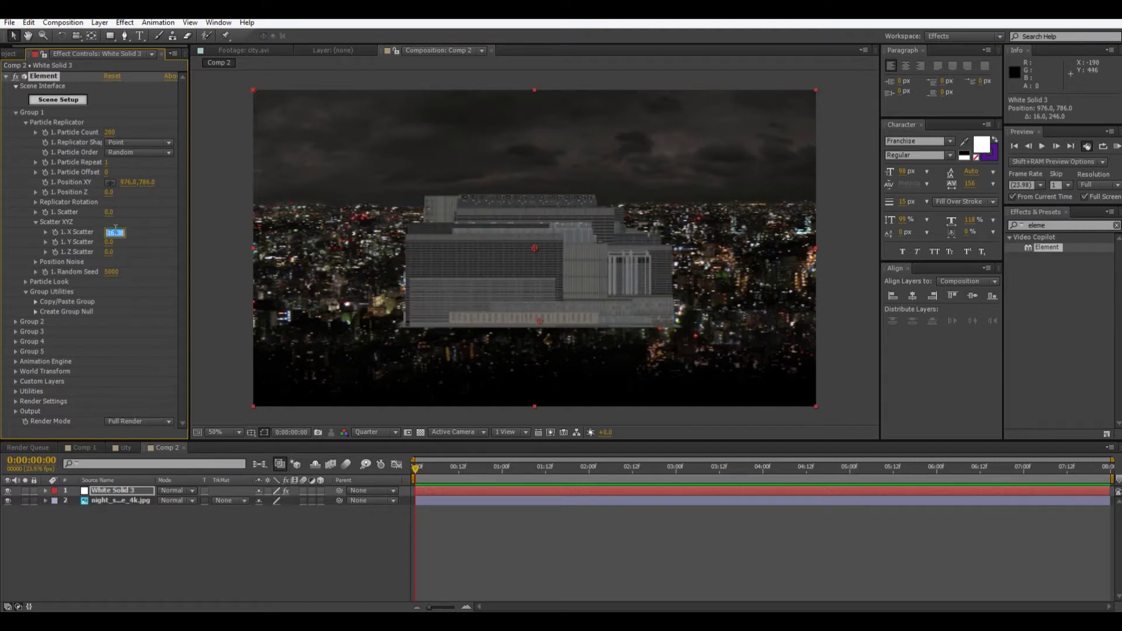
type("100")
key("Return")
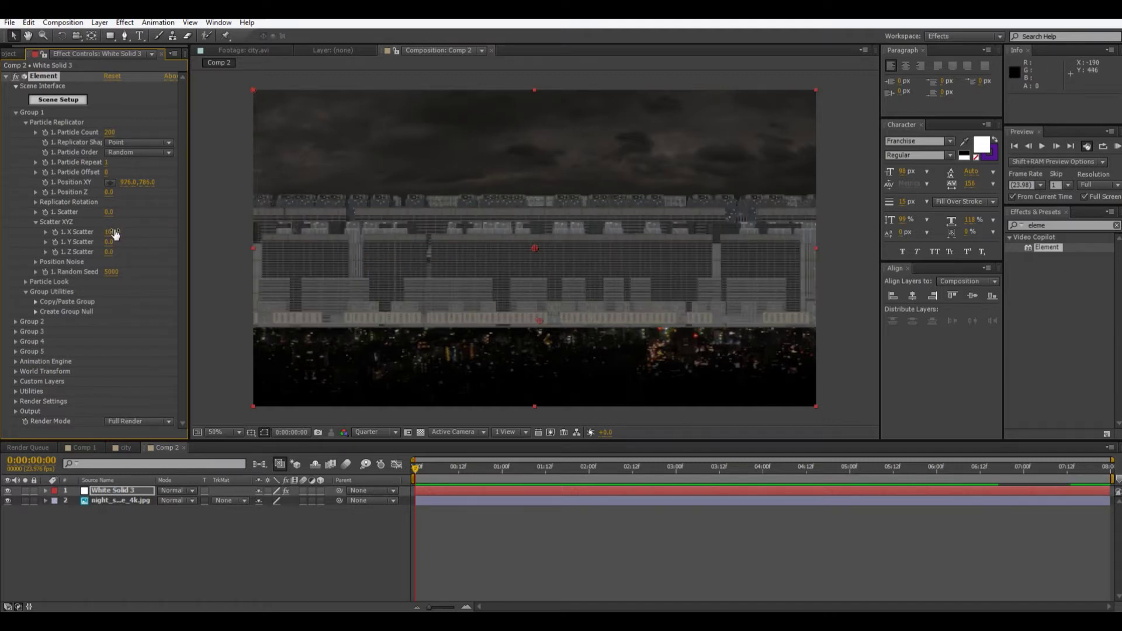
left_click(107, 242)
left_click(109, 252)
key("Return")
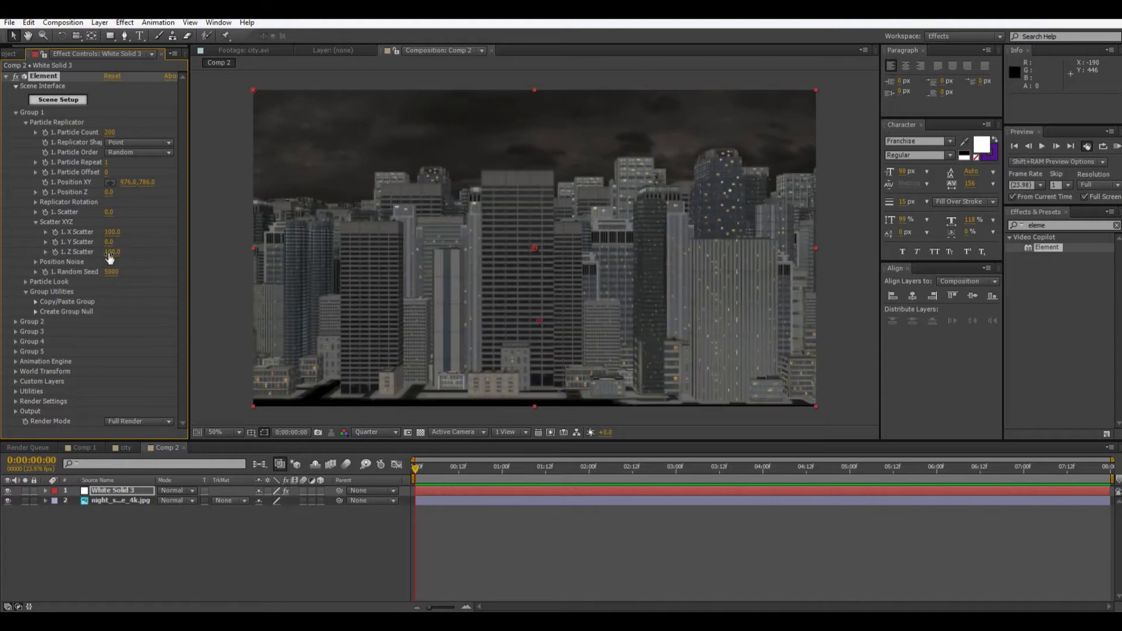
left_click_drag(538, 320, 542, 343)
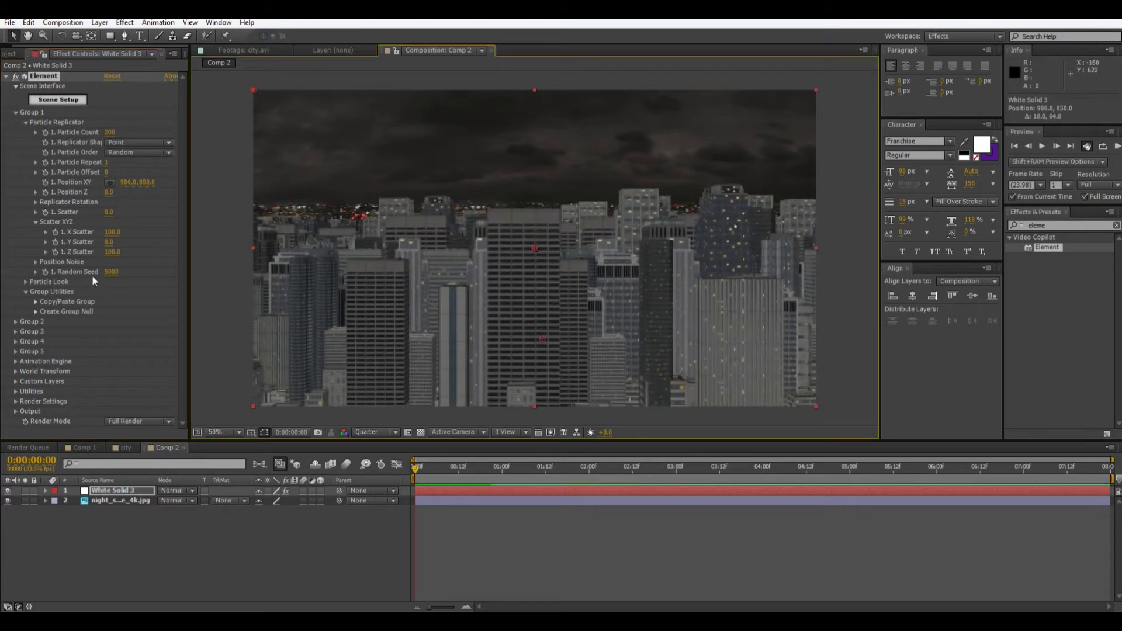
left_click(72, 230)
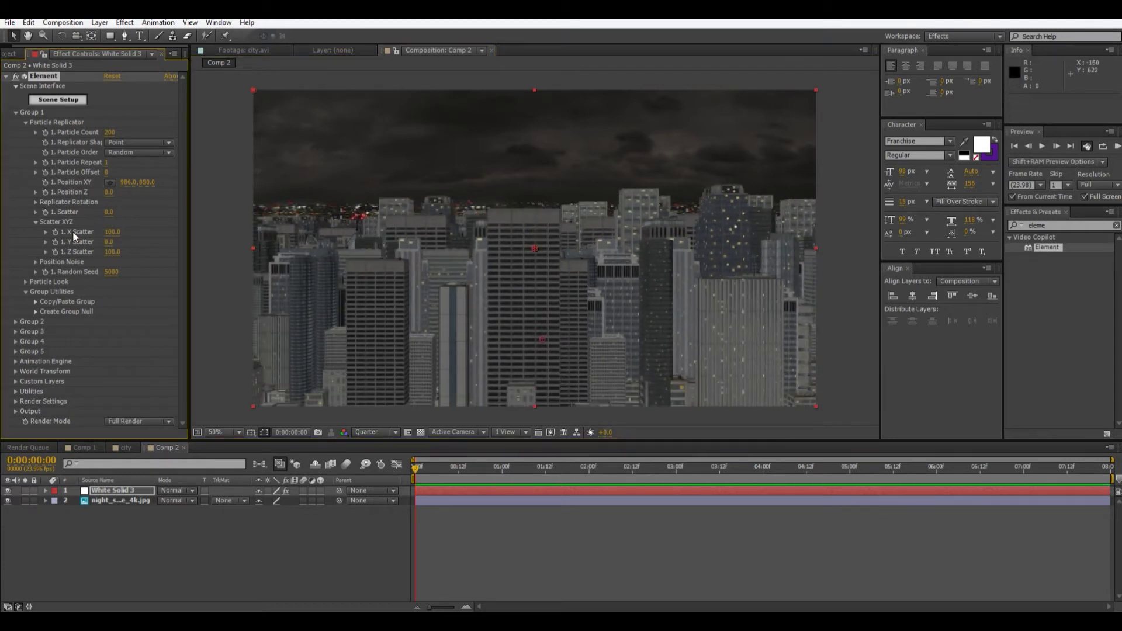
Add a new camera to Comp 2 and make the night skyline image a 3D layer
left_click(218, 542)
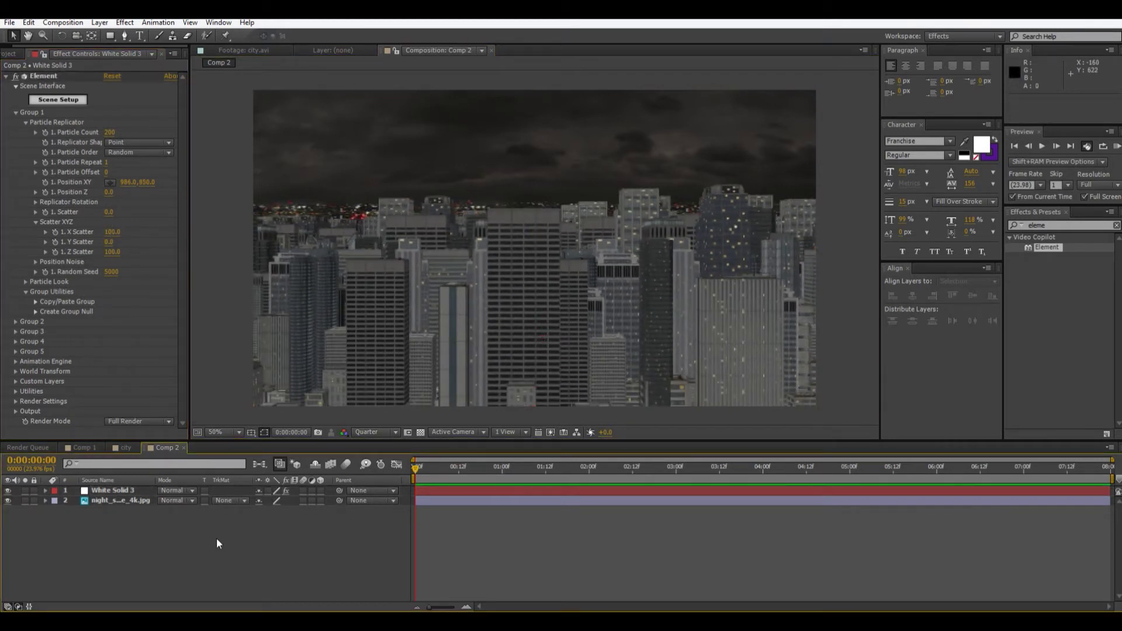
right_click(218, 539)
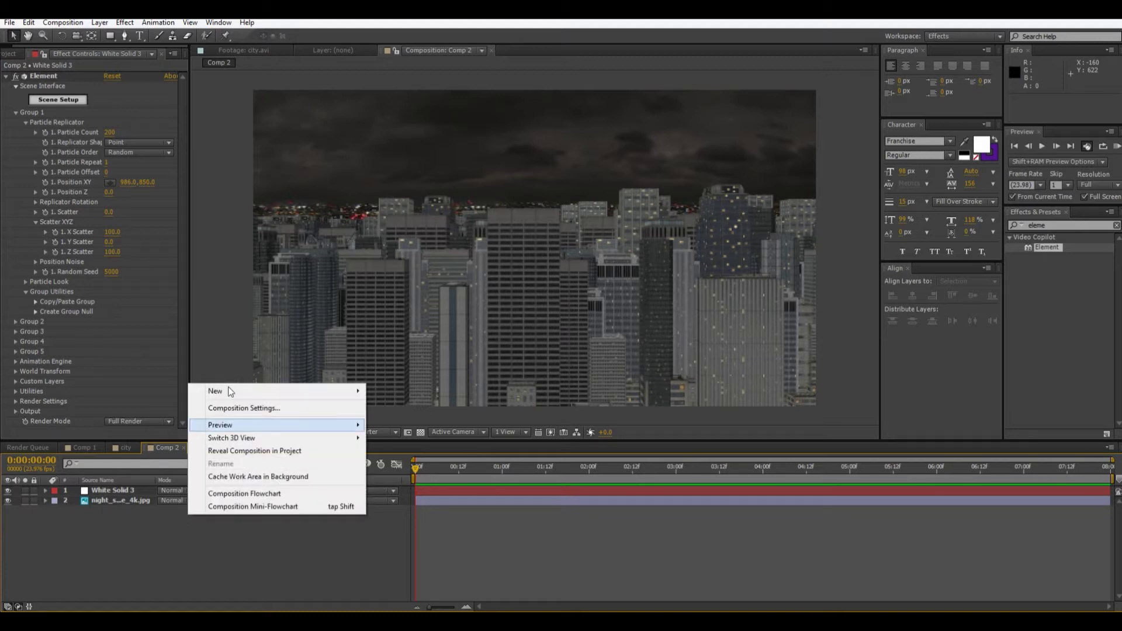
left_click(145, 446)
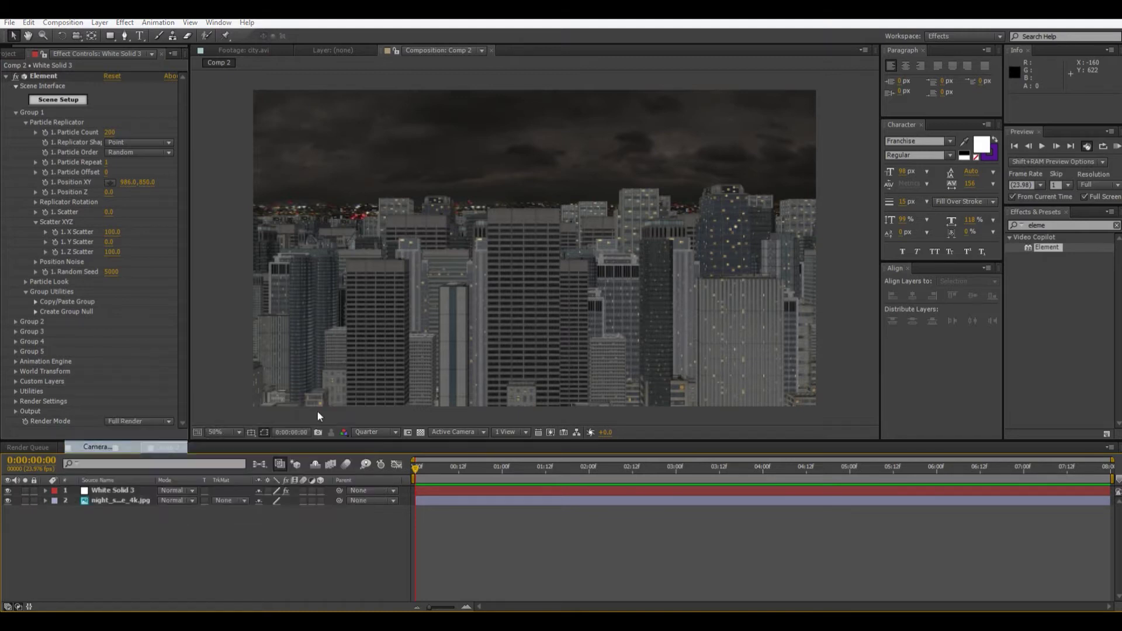
left_click(682, 439)
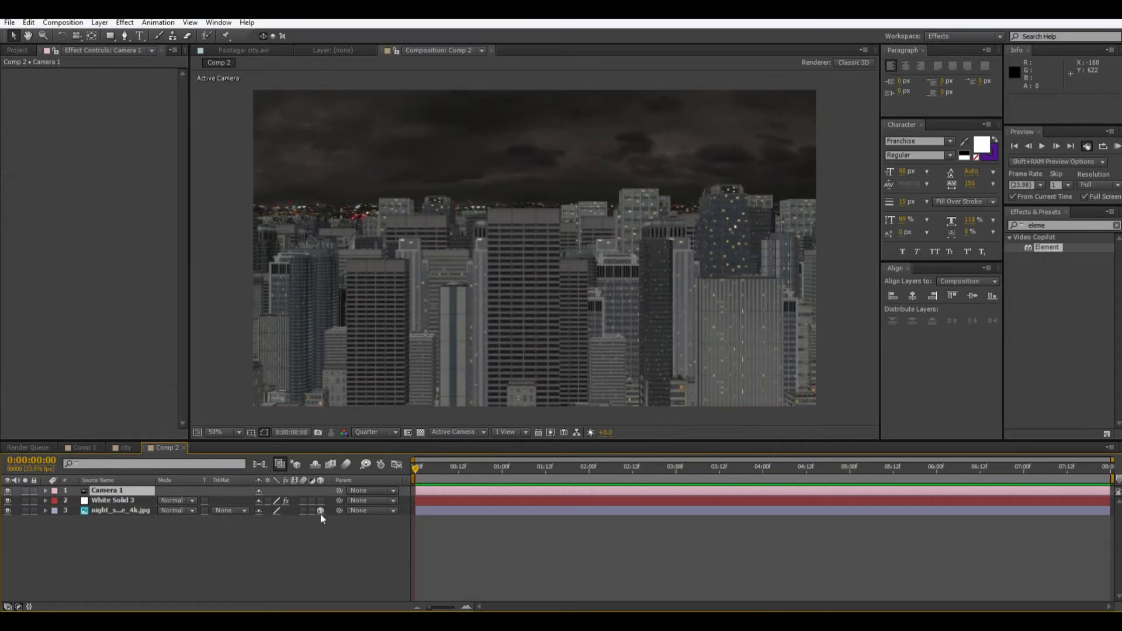
left_click(111, 511)
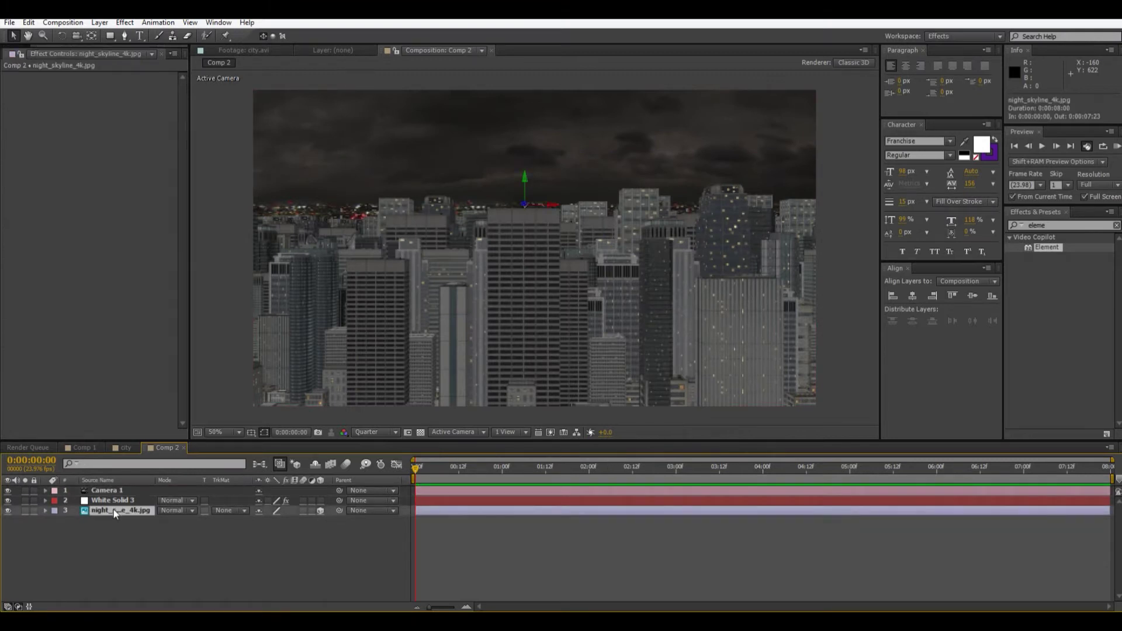
left_click(110, 501)
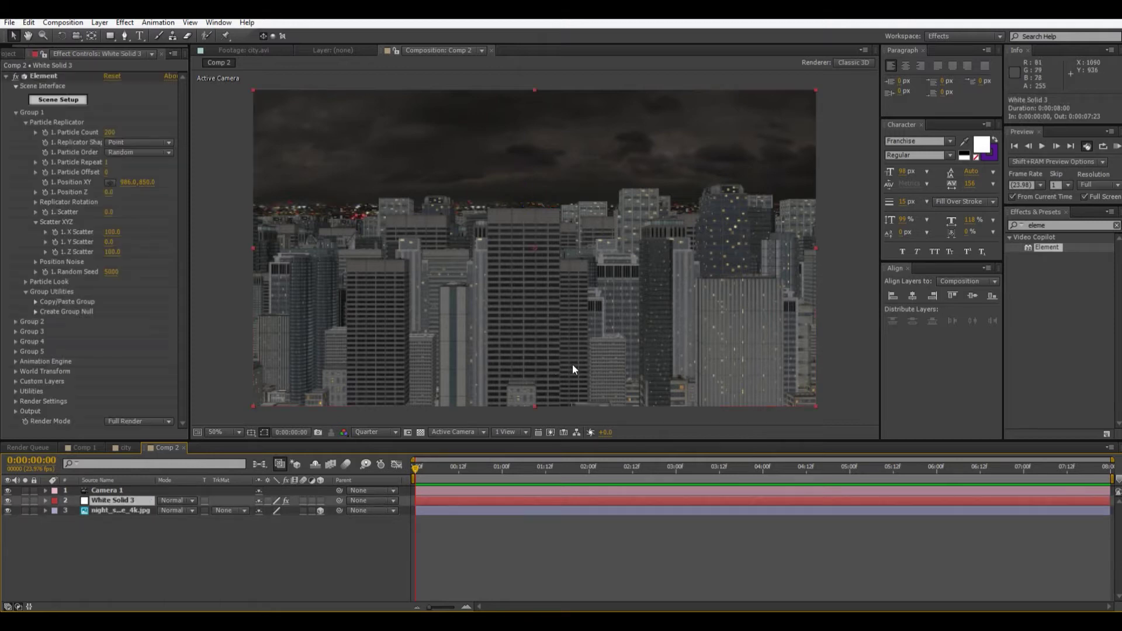
Orbit Camera 1 to about 568, 215, -2621 so it looks down across the city rooftops
left_click_drag(515, 309, 501, 296)
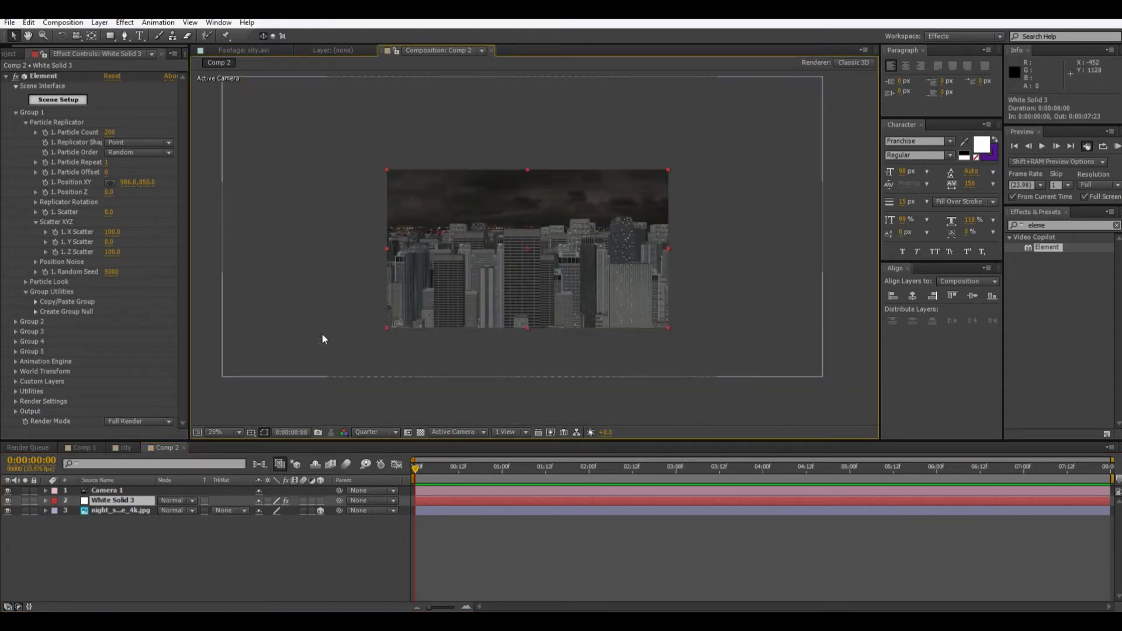
left_click(107, 490)
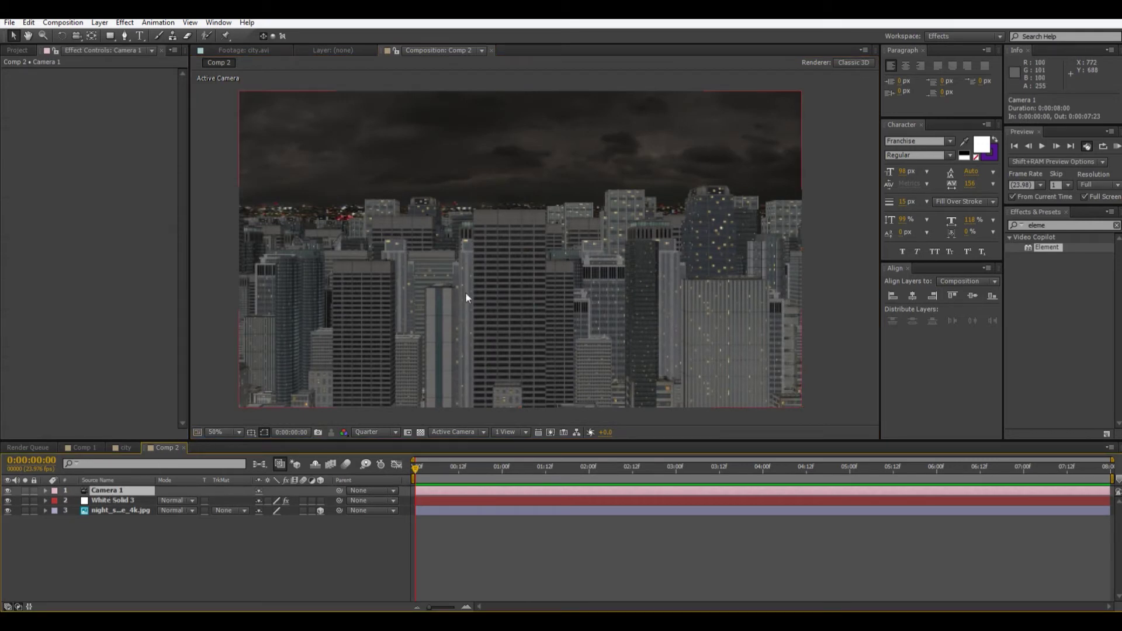
key("c")
left_click_drag(465, 292, 477, 303)
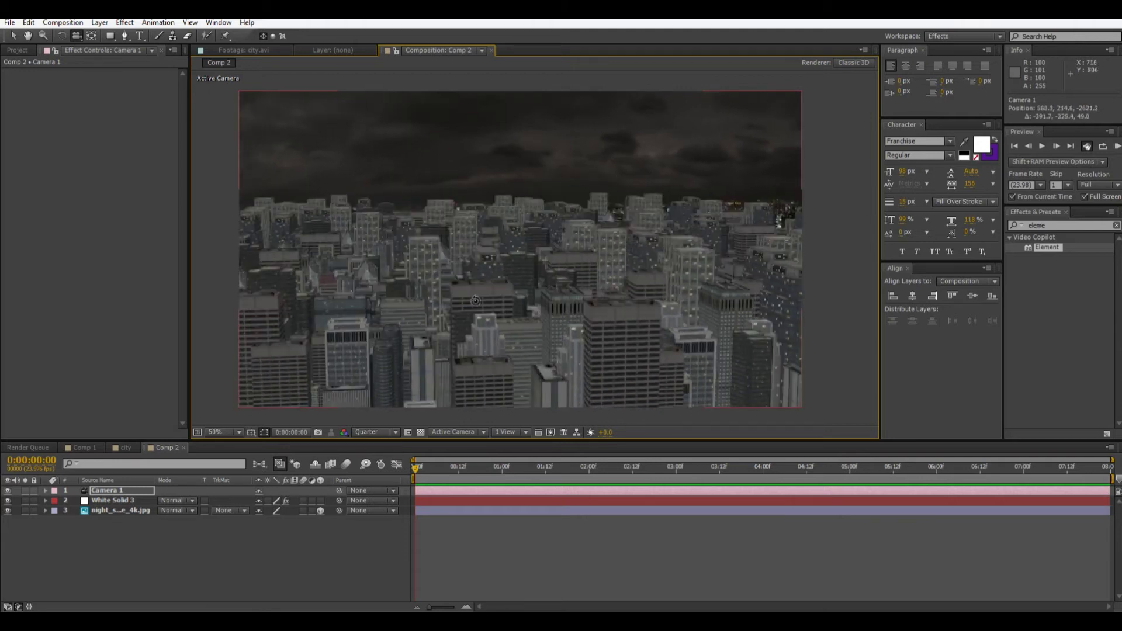
key("v")
Push the night skyline layer back behind the city to about 2718 on the Z axis
left_click(129, 508)
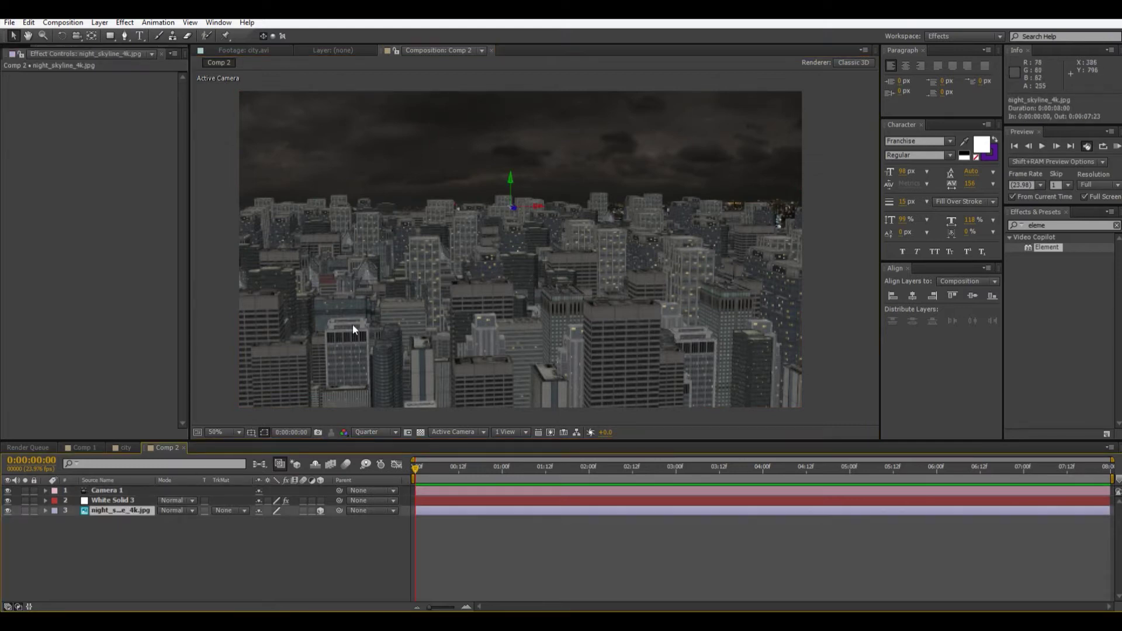
left_click_drag(517, 211, 3, 628)
left_click_drag(471, 188, 839, 401)
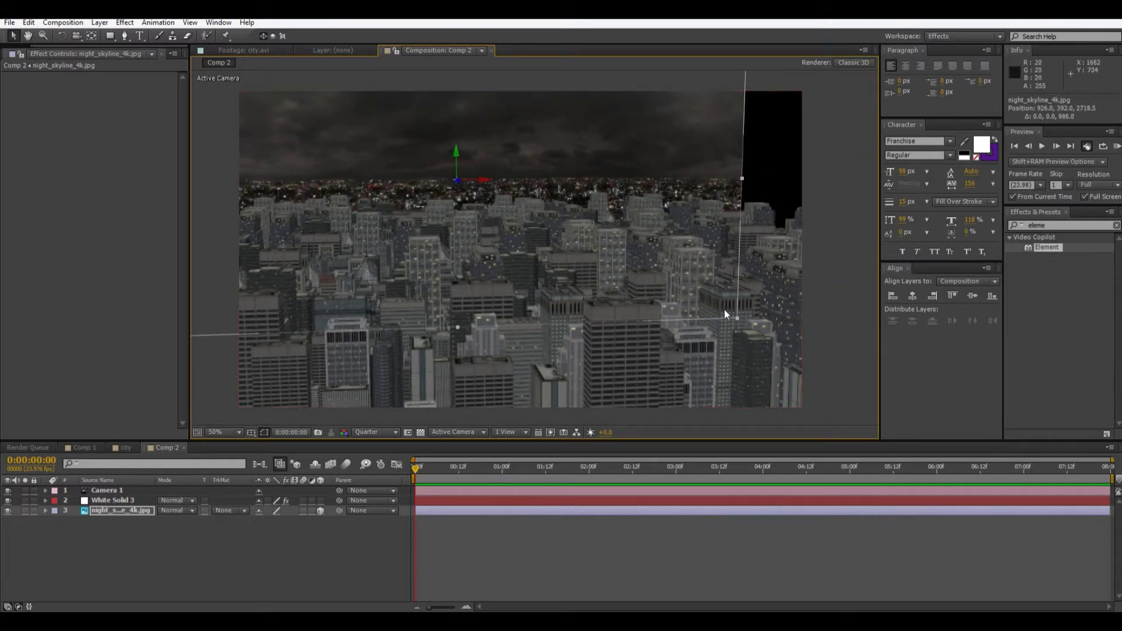
Scale the night skyline layer up to about 173% by 181% and lower it behind the distant buildings
left_click_drag(735, 318, 913, 416)
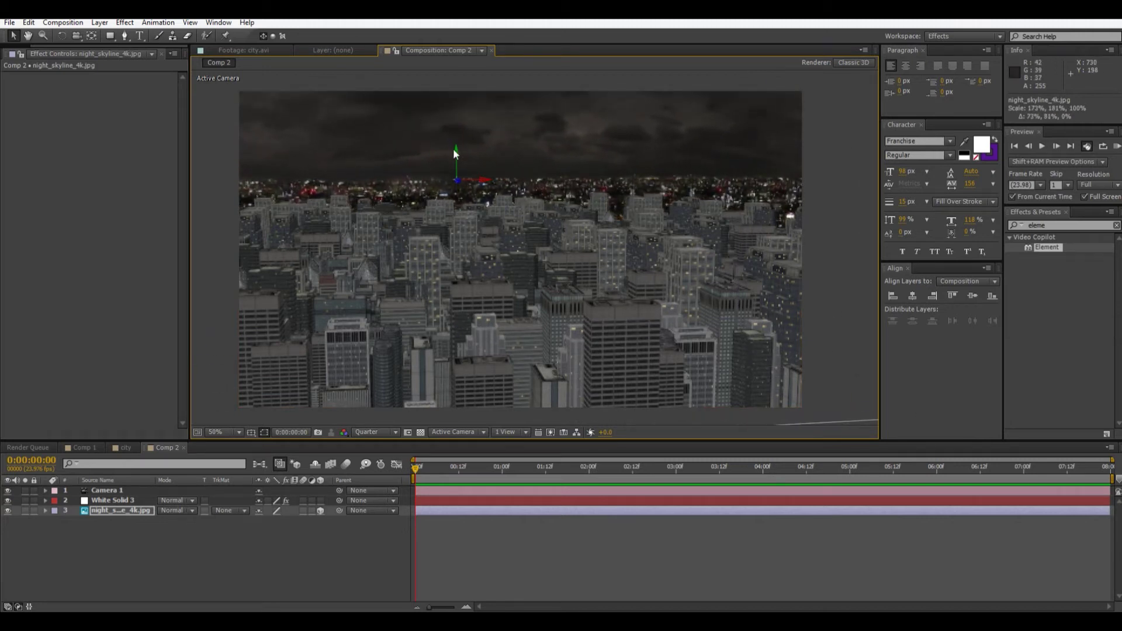
left_click_drag(459, 155, 719, 250)
key("ctrl+z")
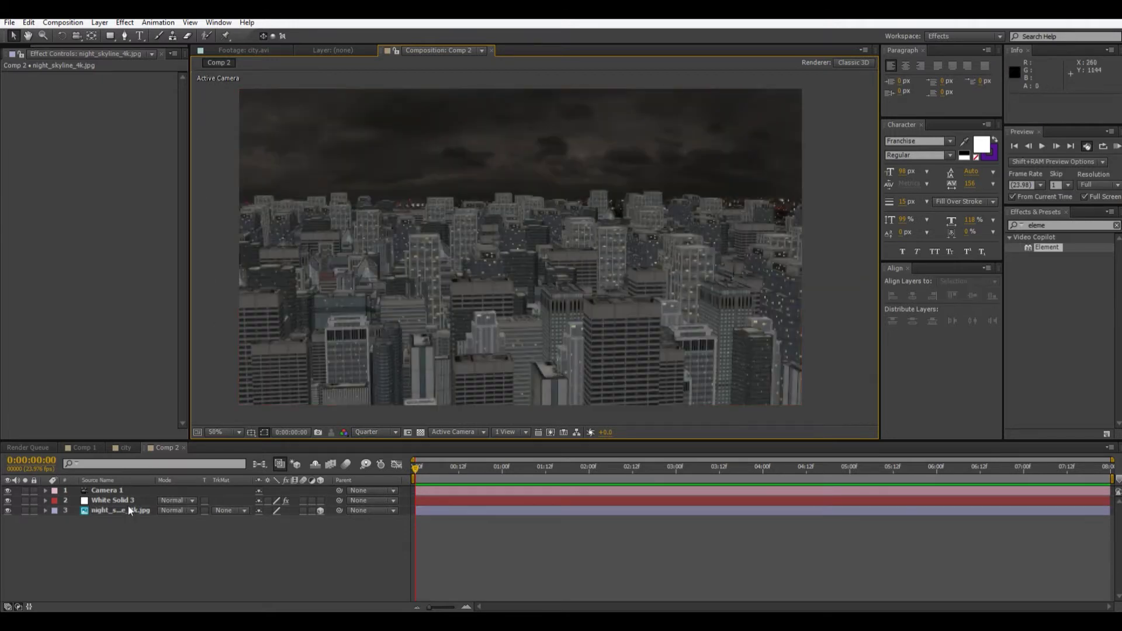
Reframe the city by orbiting and dollying Camera 1 to about 636, 269, -3083
left_click(135, 482)
left_click(150, 490)
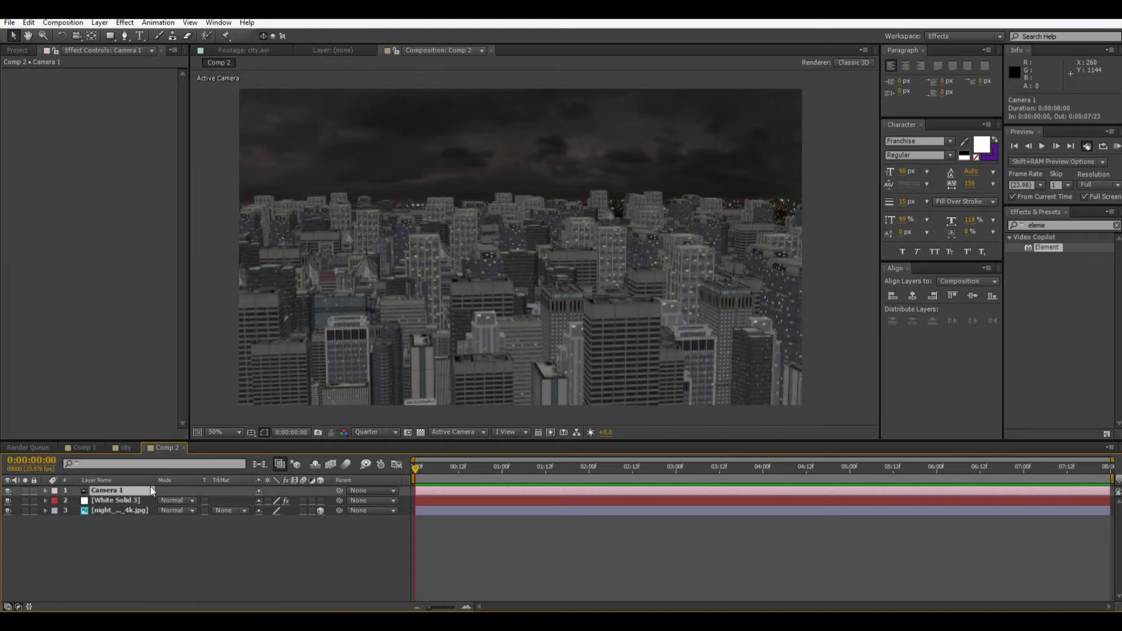
key("v")
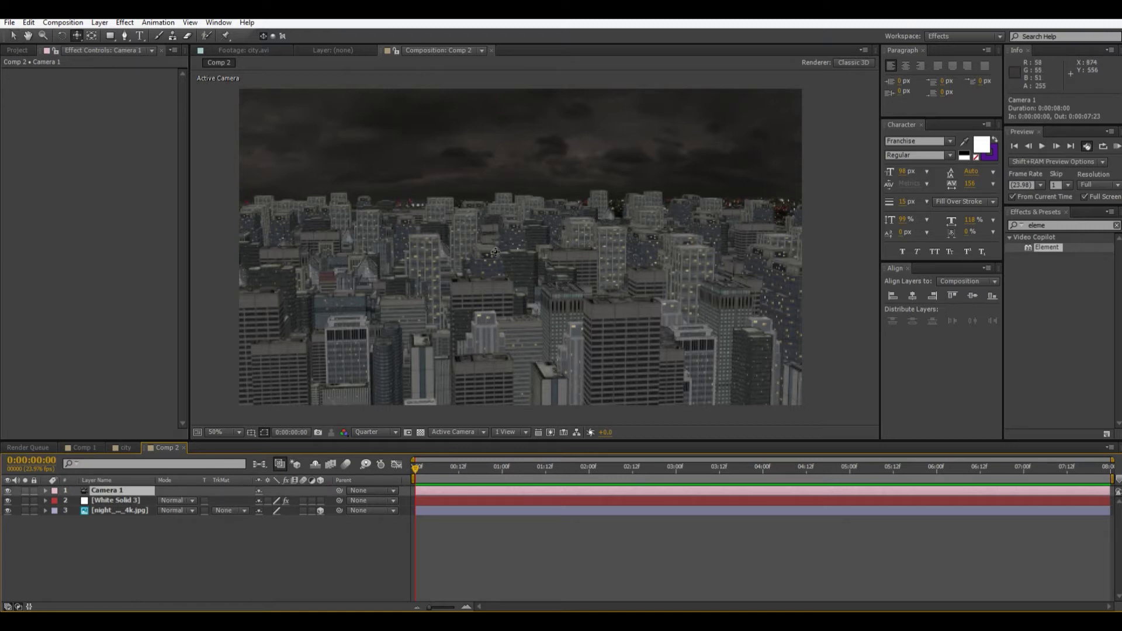
left_click_drag(495, 252, 534, 395)
key("c")
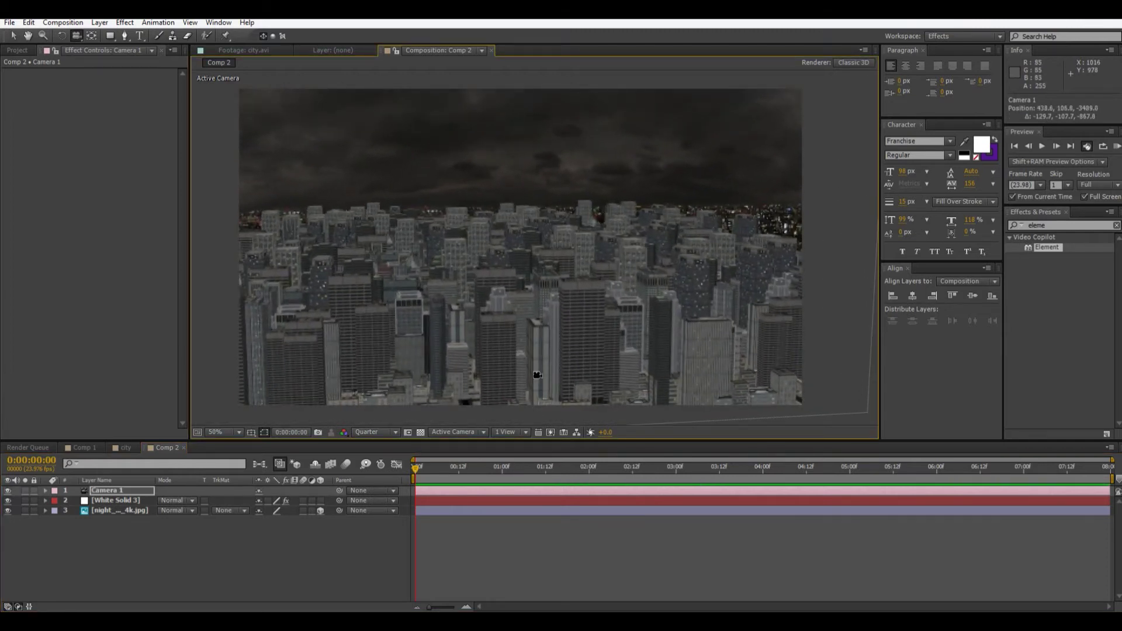
left_click_drag(537, 374, 567, 359)
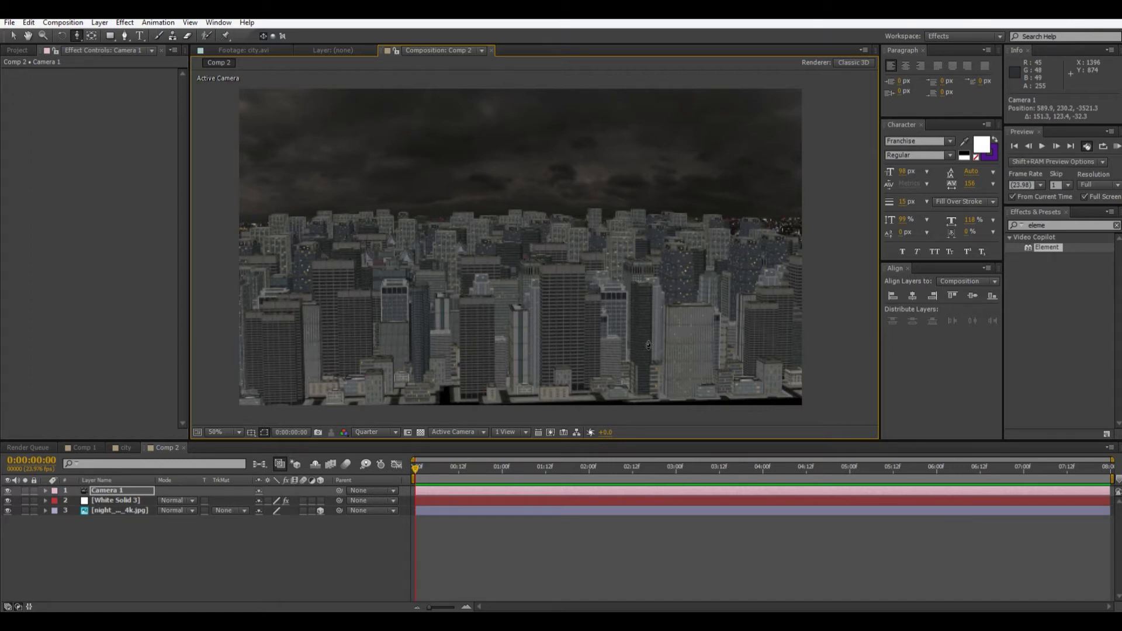
left_click_drag(629, 320, 516, 252)
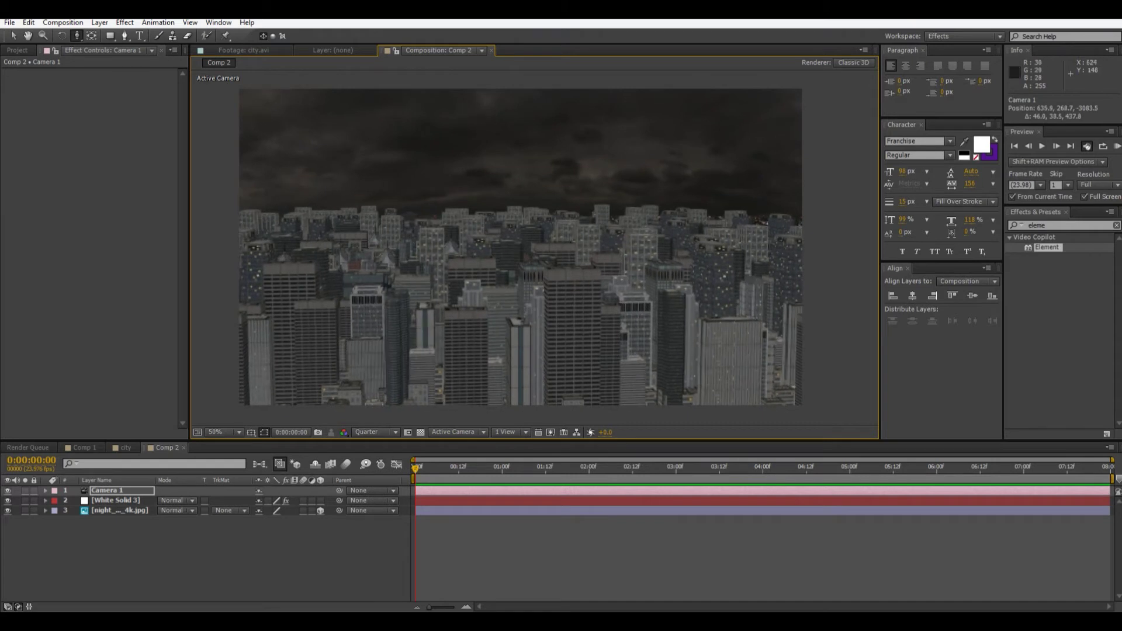
left_click(16, 37)
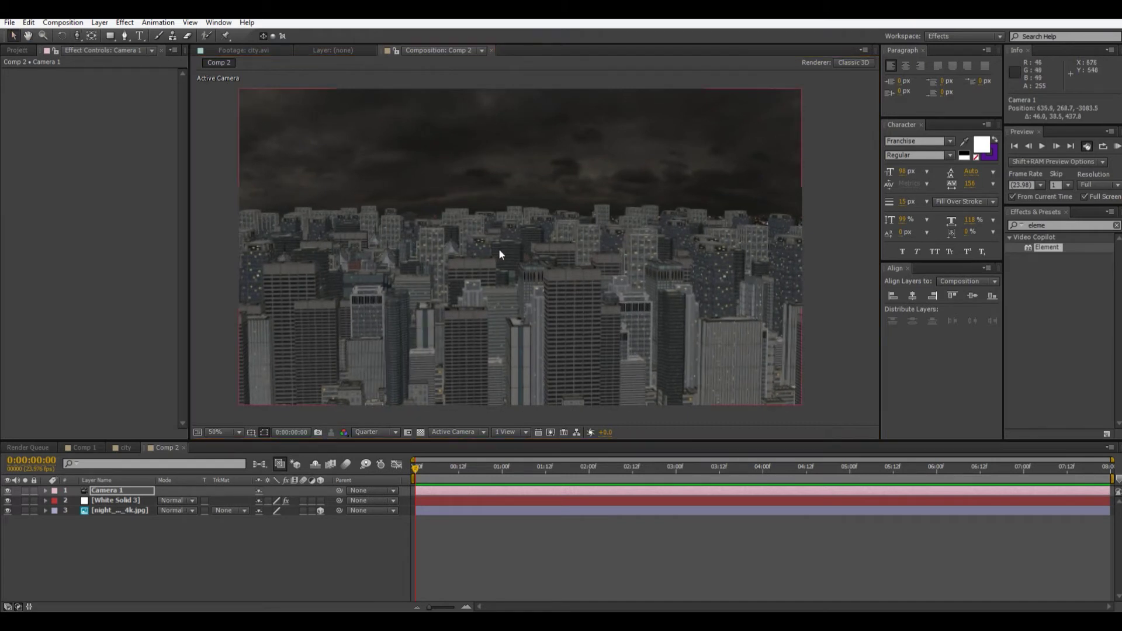
mouse_move(524, 260)
left_mouse_down()
mouse_move(500, 250)
mouse_move(514, 255)
left_mouse_up()
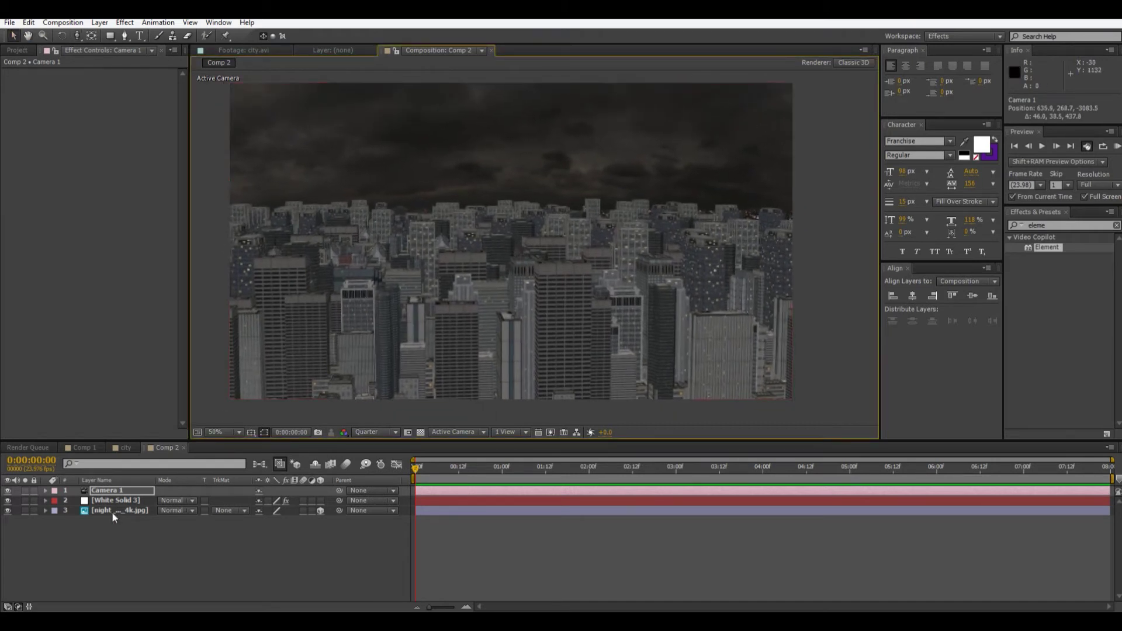
Set Add Lighting to Dark and raise Light Falloff to about 36.5 in the white solid's Element render settings
left_click(128, 500)
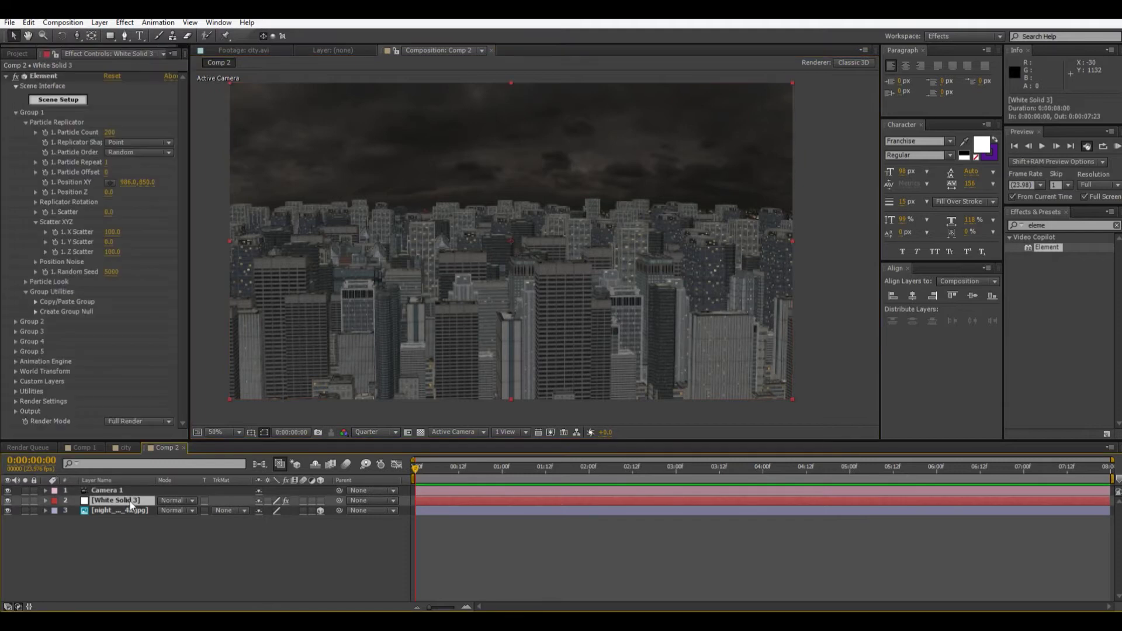
left_click(15, 401)
left_click(25, 364)
left_click(116, 393)
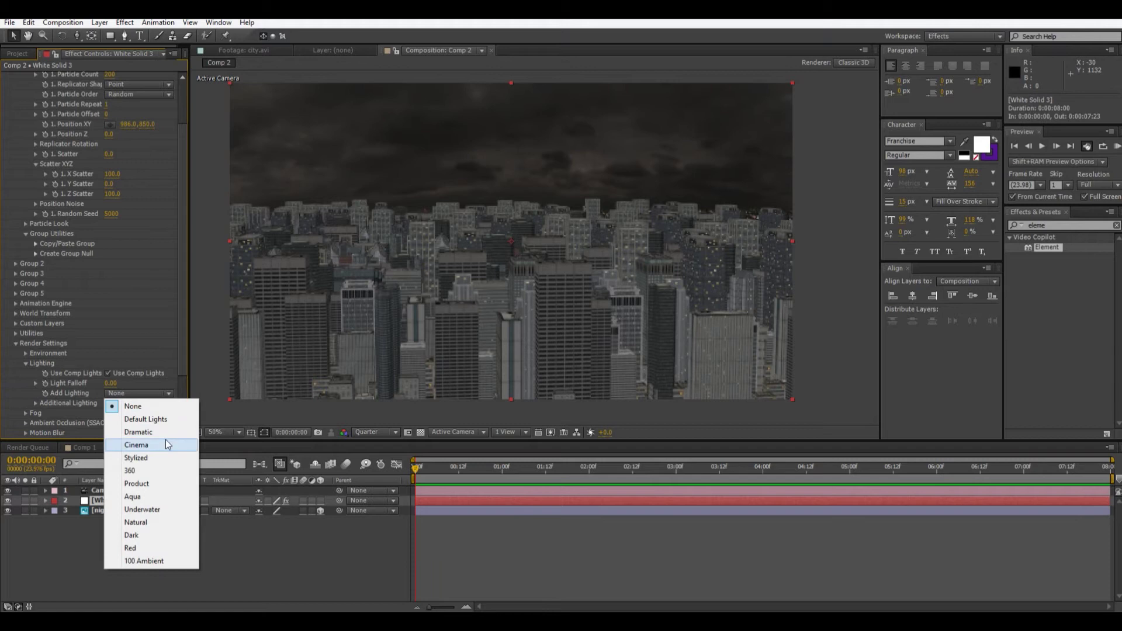
left_click(171, 534)
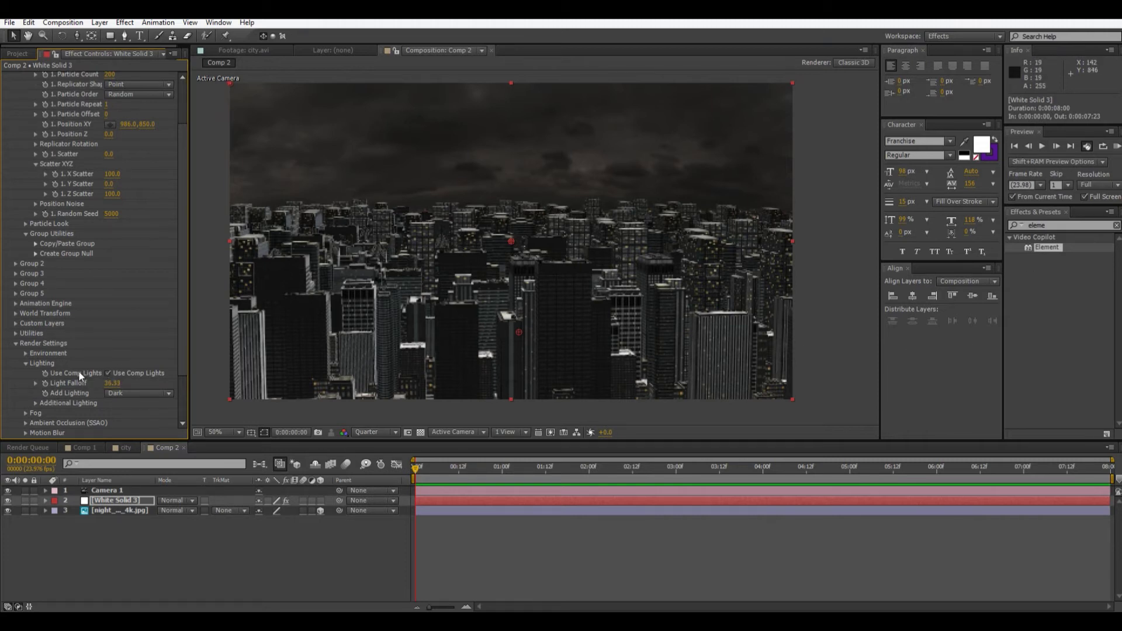
Add a white ambient light with a low intensity to the composition
left_click(27, 364)
left_click(145, 534)
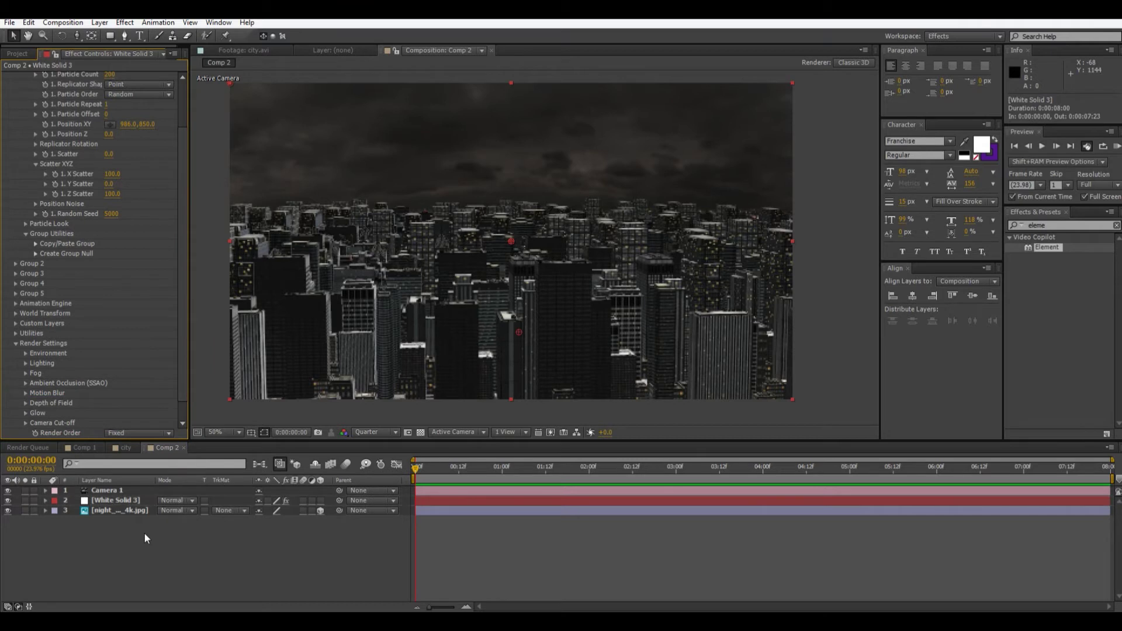
right_click(145, 531)
mouse_move(240, 409)
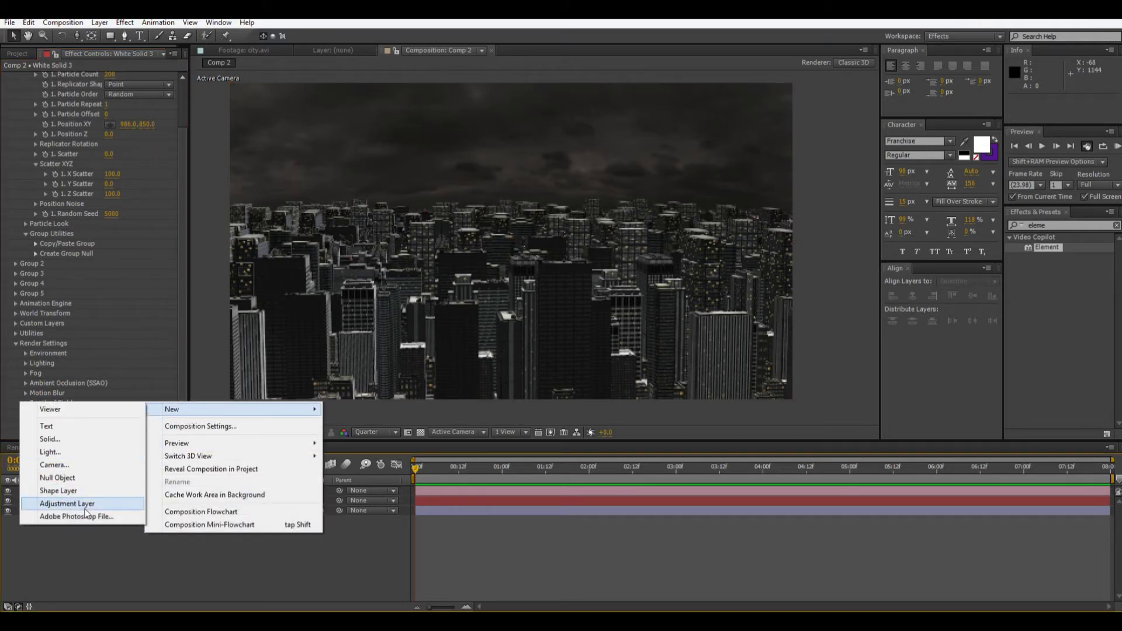
left_click(78, 450)
left_click(853, 189)
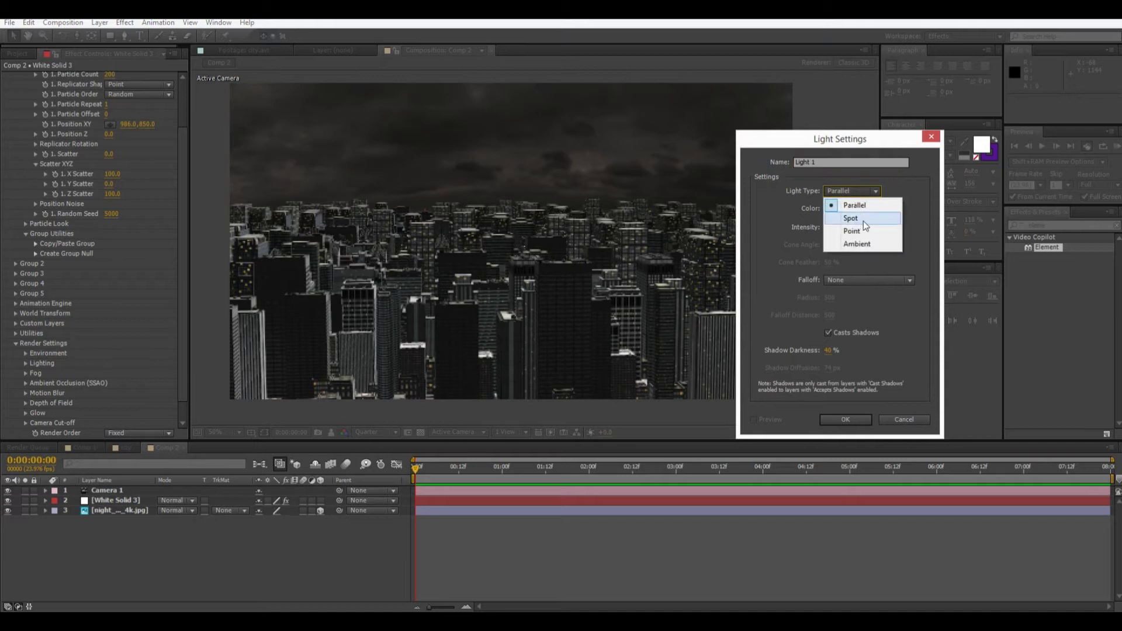
left_click(870, 243)
left_click_drag(800, 245, 812, 269)
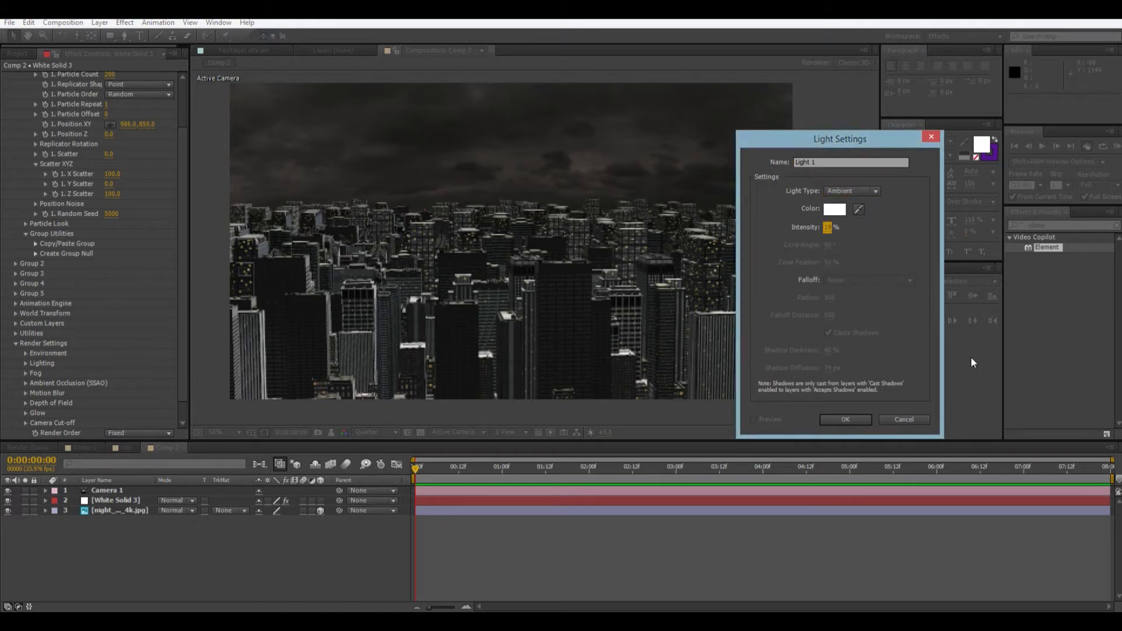
left_click(859, 417)
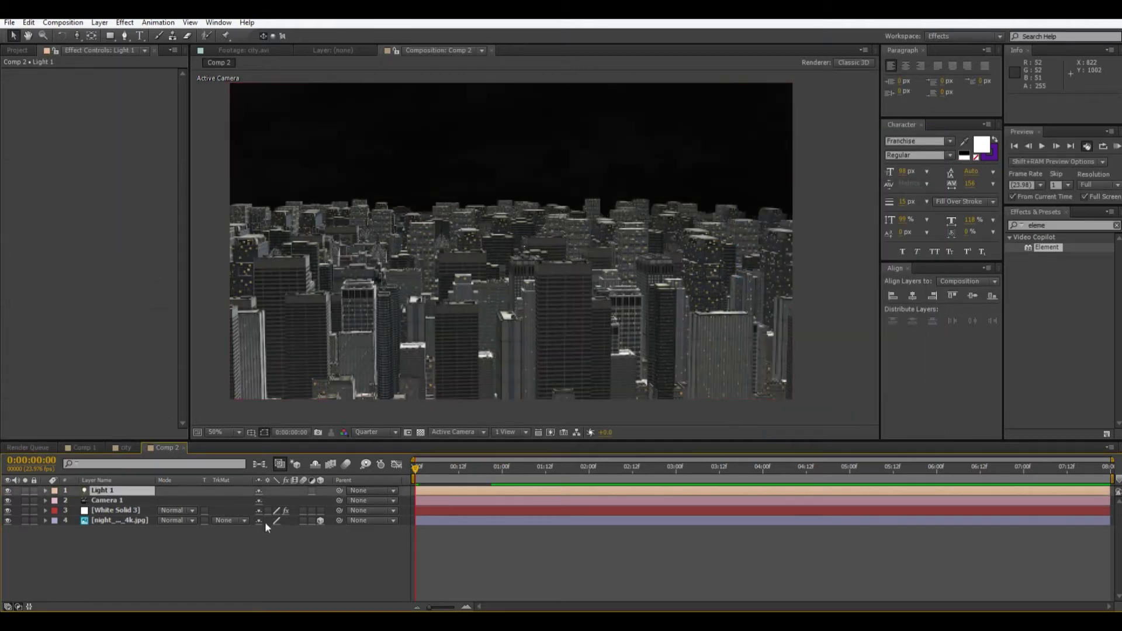
Turn off Accepts Lights in the night skyline layer's material options
left_click(116, 526)
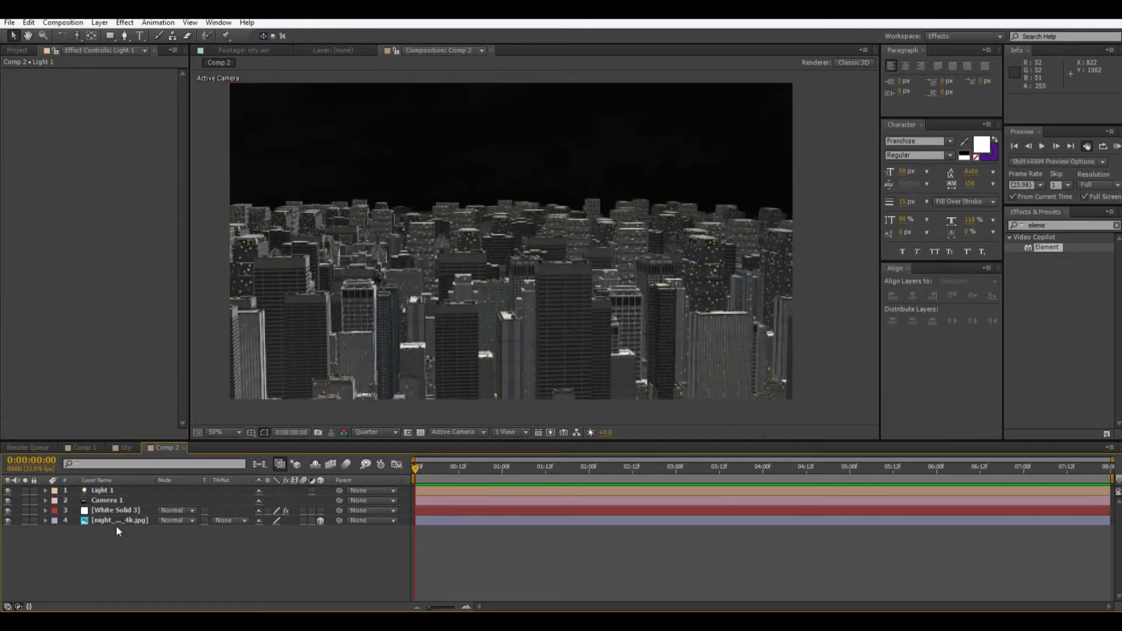
left_click(45, 520)
left_click(55, 540)
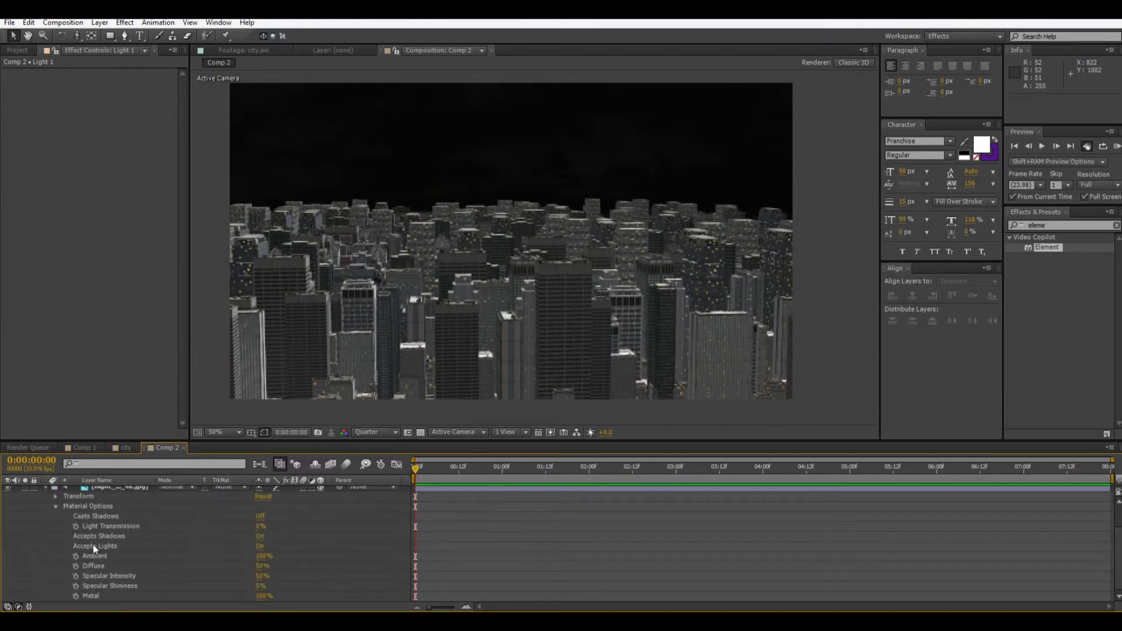
left_click(261, 546)
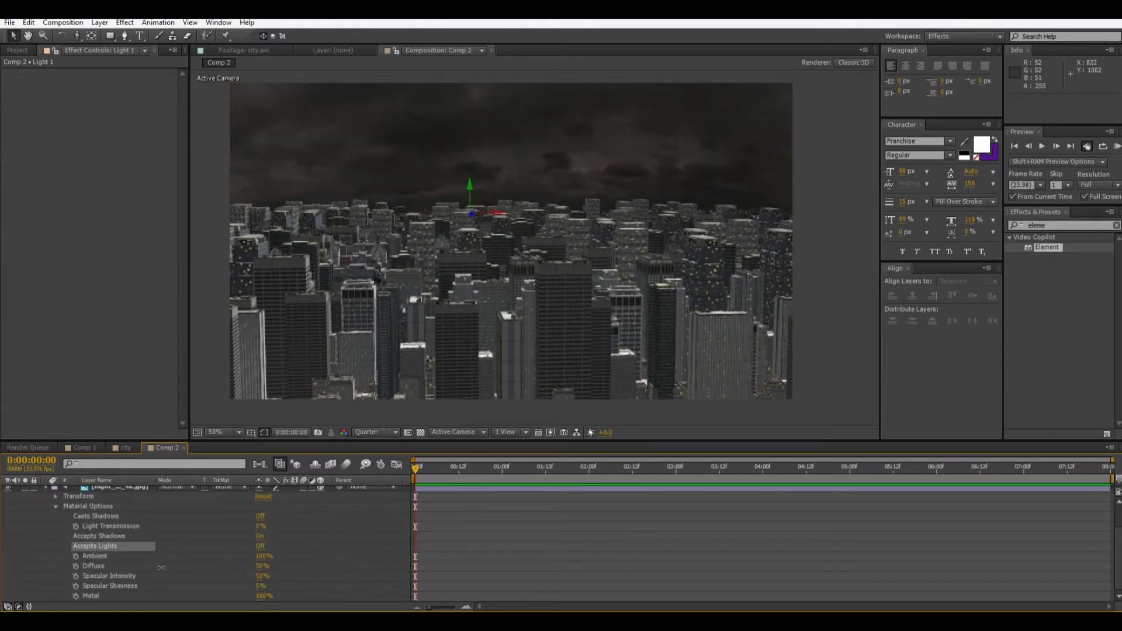
left_click(134, 487)
scroll(50, 534, "up", 2)
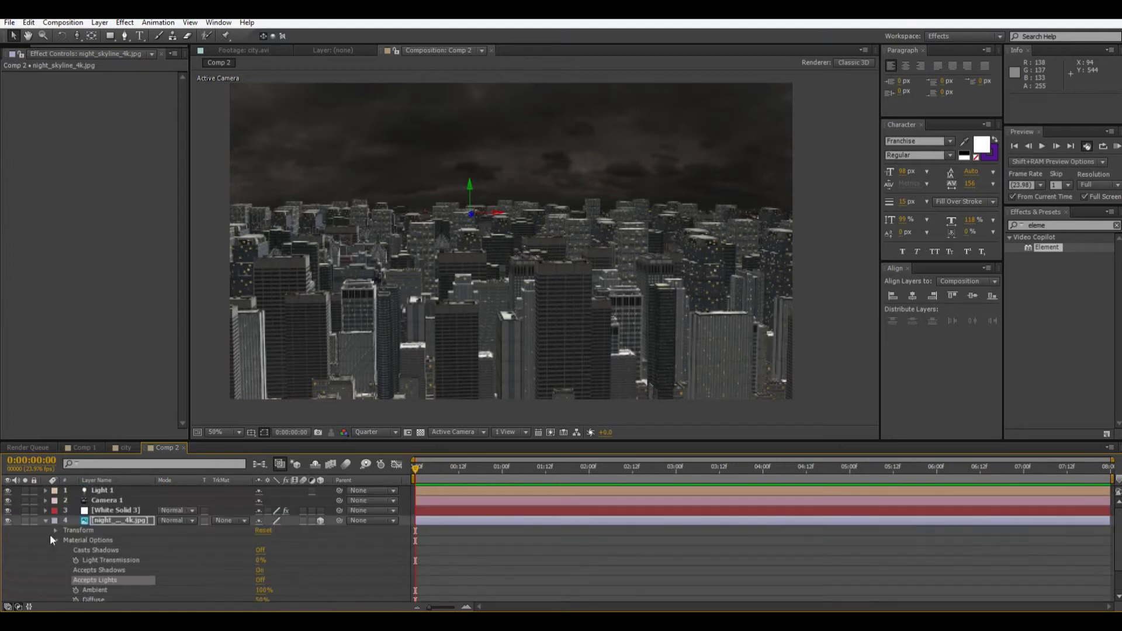
left_click(45, 521)
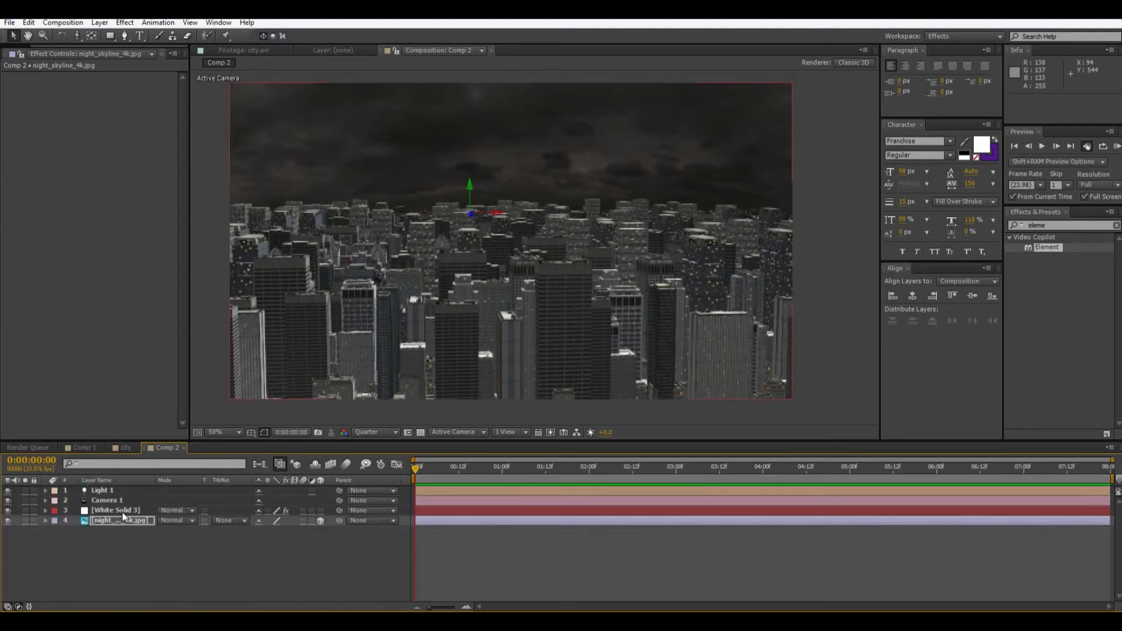
Enable keyframing at the first frame for all of Camera 1's transform properties, from Point of Interest to Z Rotation
left_click(122, 512)
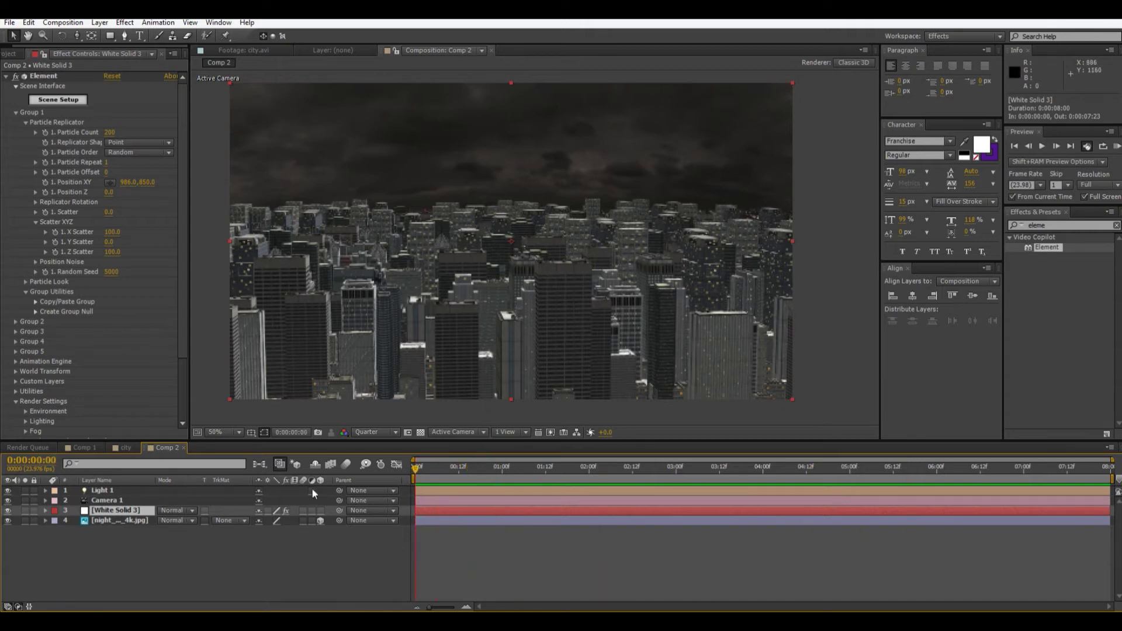
left_click(46, 501)
left_click(55, 510)
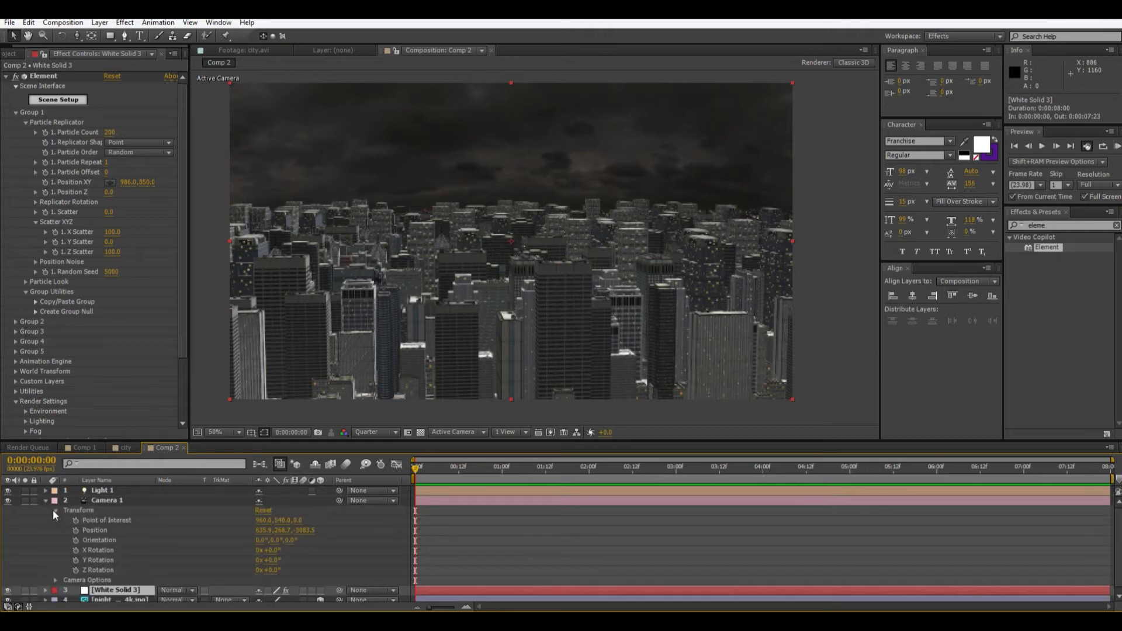
left_click_drag(76, 520, 77, 569)
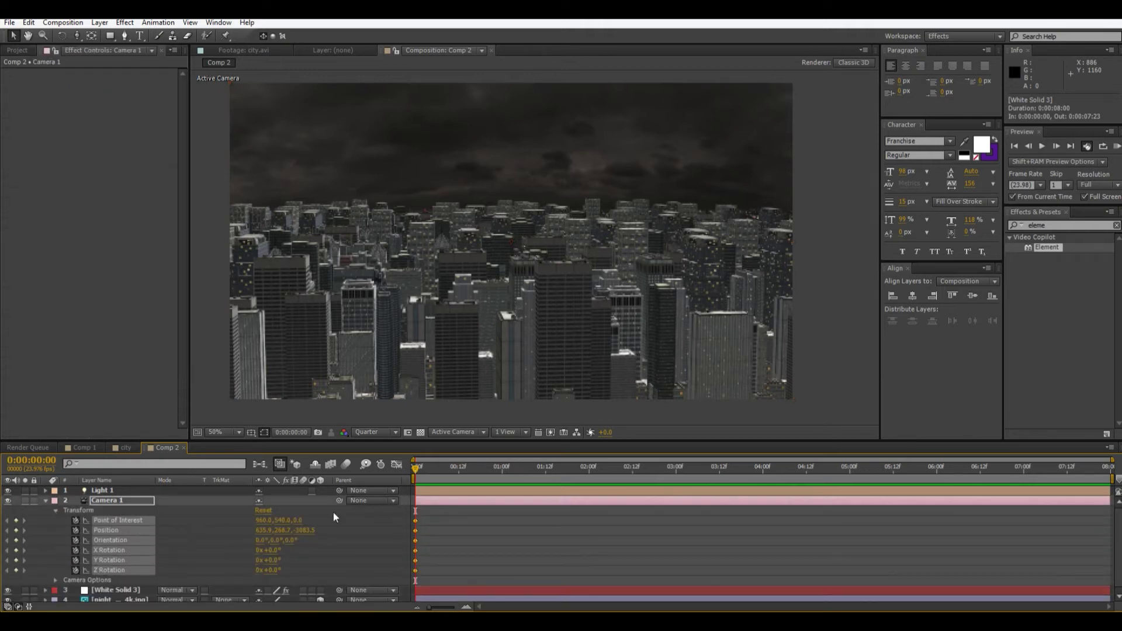
Keyframe Camera 1's position at 0:00:02:12 by orbiting and dollying in among the buildings to about 819, 303, -764
left_click_drag(631, 489, 625, 482)
key("c")
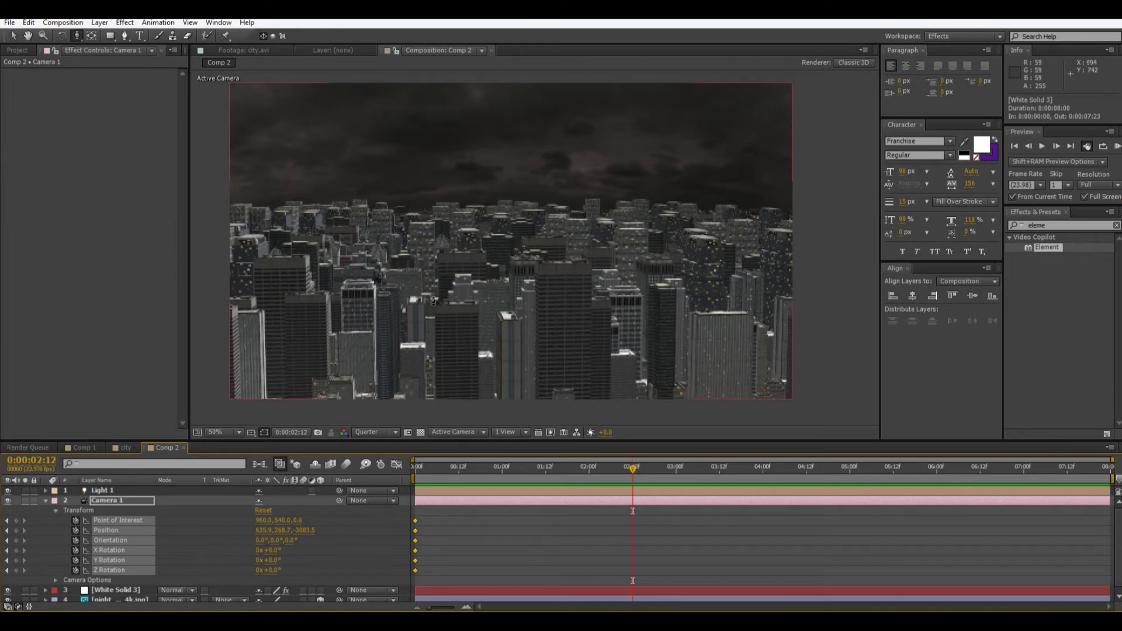
left_click_drag(442, 359, 438, 163)
key("c")
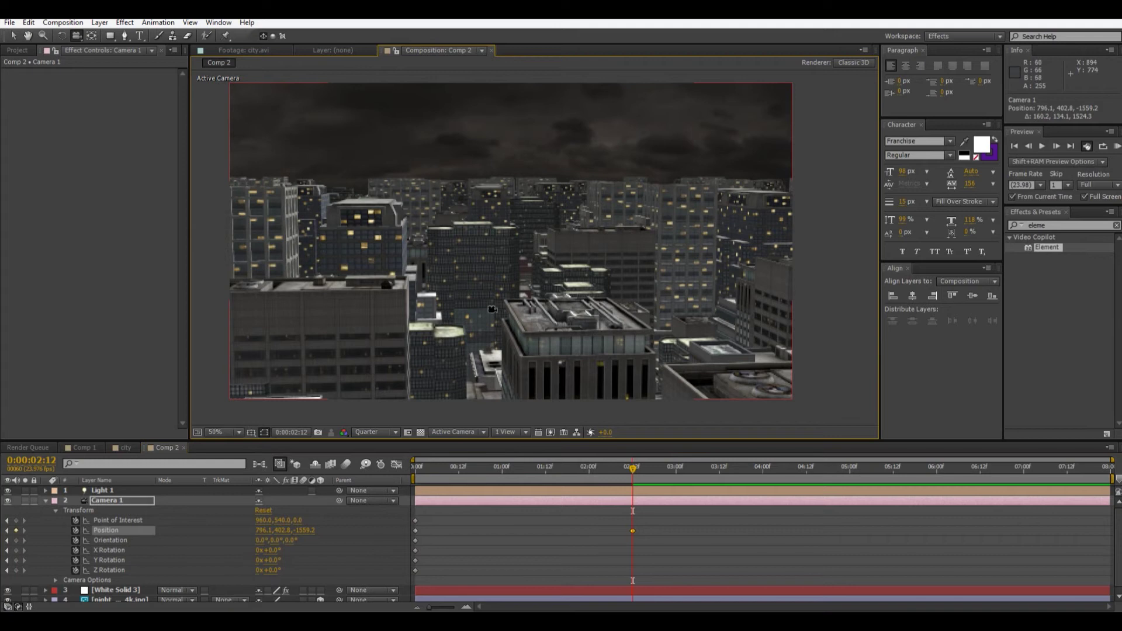
mouse_move(472, 290)
left_mouse_down()
mouse_move(462, 313)
mouse_move(476, 305)
left_mouse_up()
key("c")
key("c")
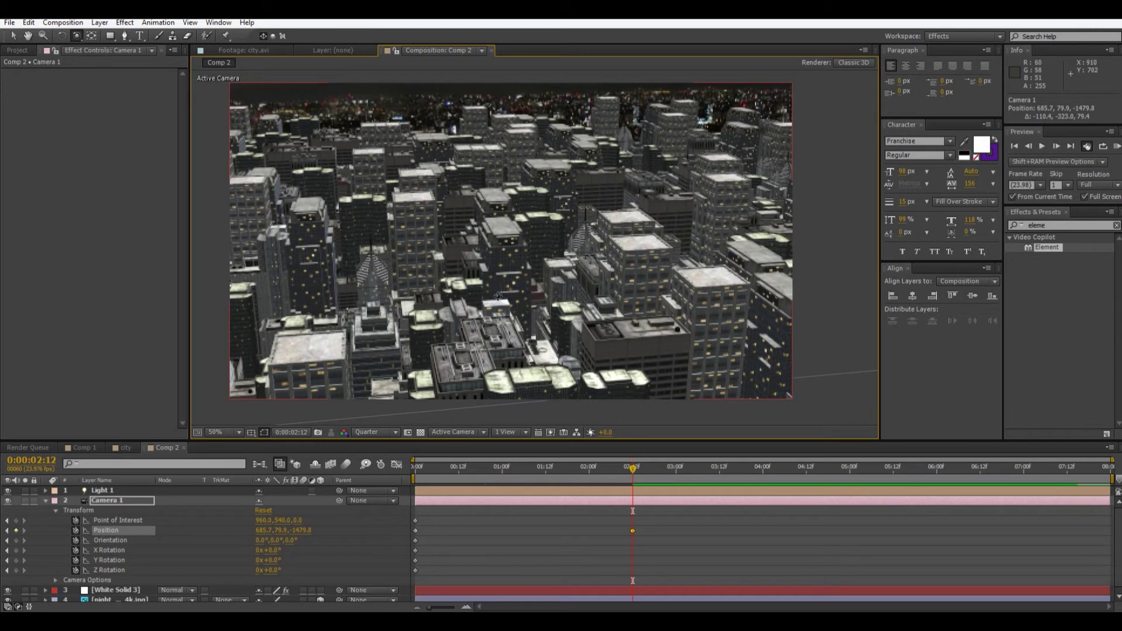
left_click_drag(496, 286, 507, 146)
left_click_drag(493, 269, 494, 259)
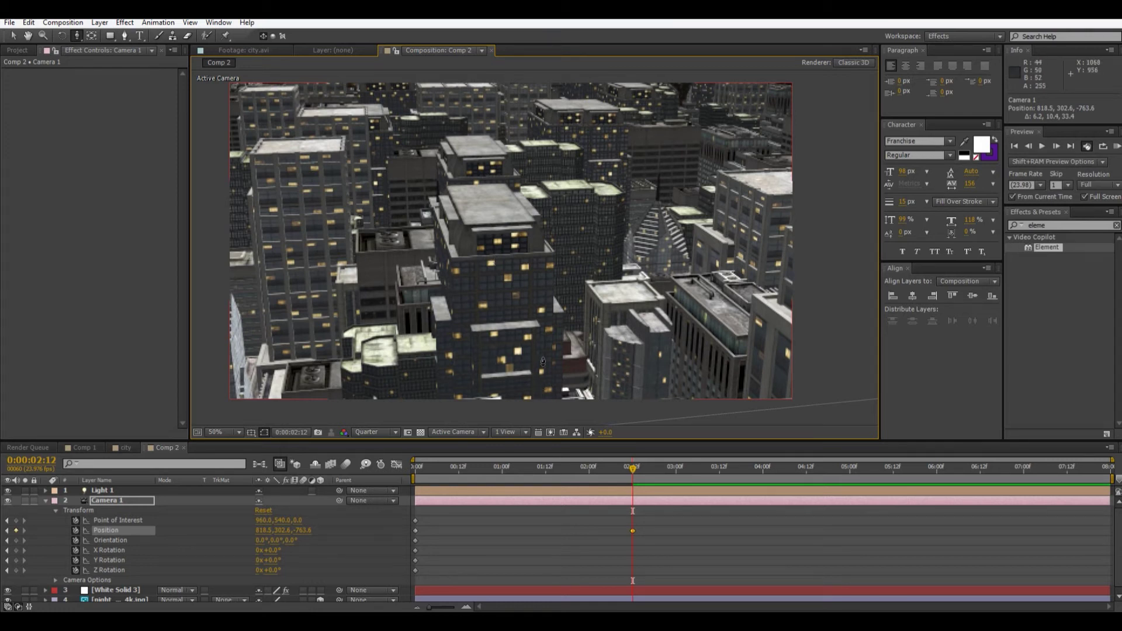
key("v")
Set Group 1's X Scatter and Z Scatter to 200 in the white solid's Element particle replicator
left_click(117, 590)
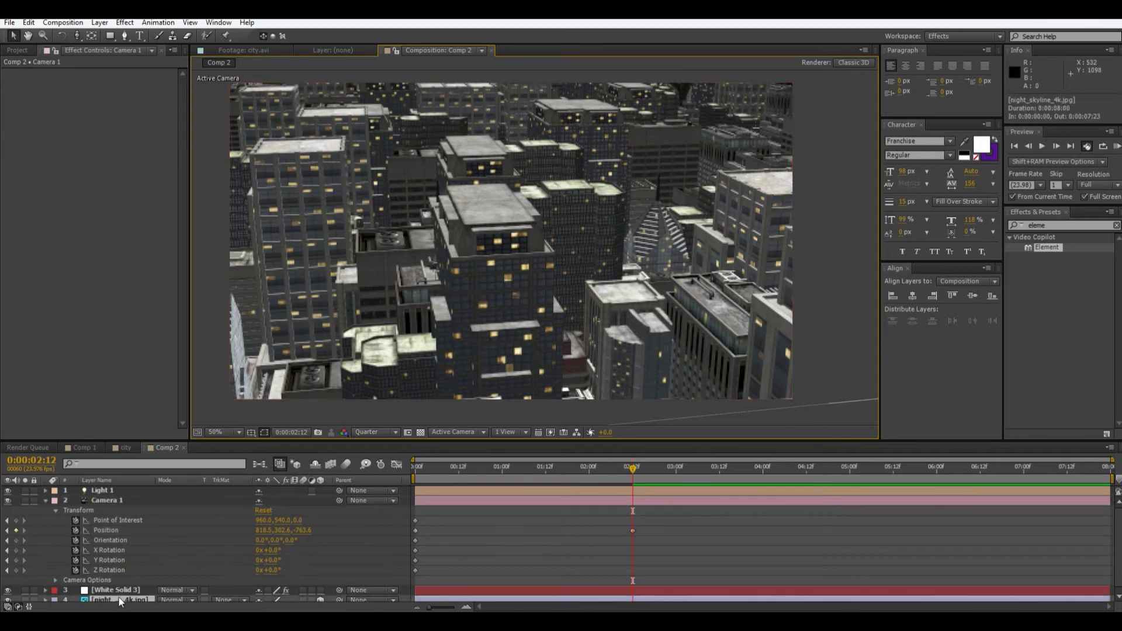
left_click_drag(109, 234, 2, 295)
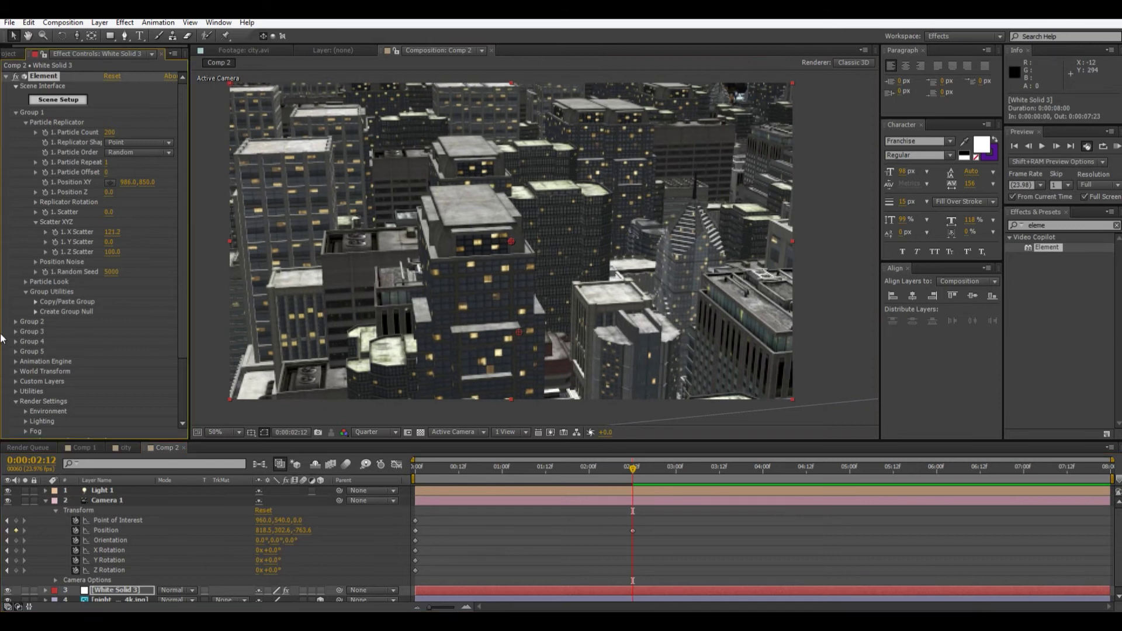
left_click(113, 232)
type("150")
key("Return")
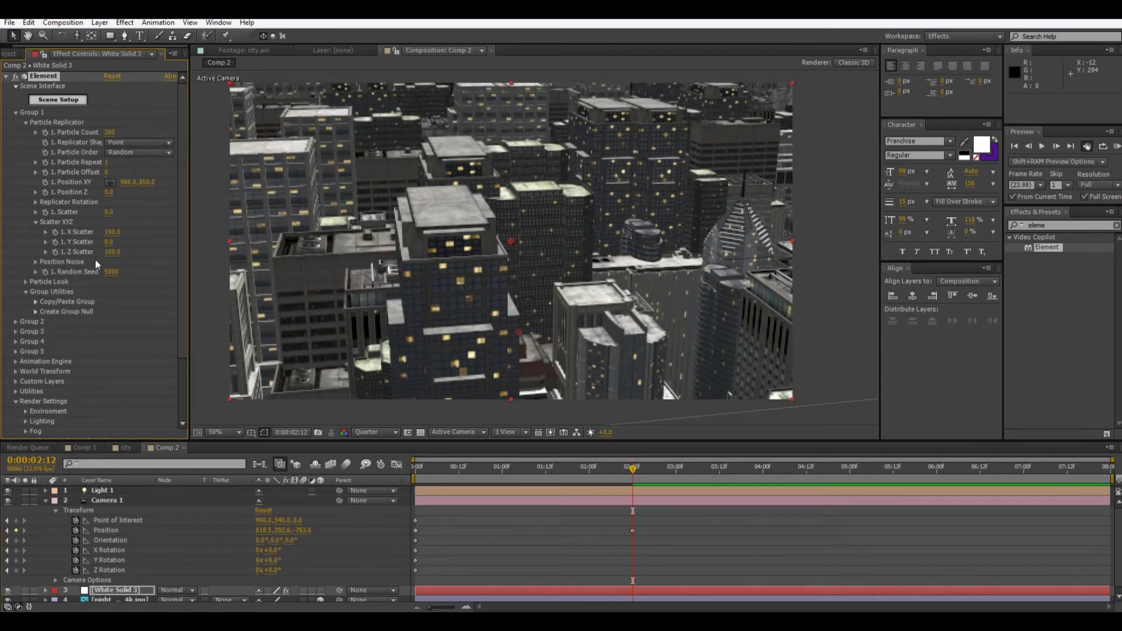
key("Return")
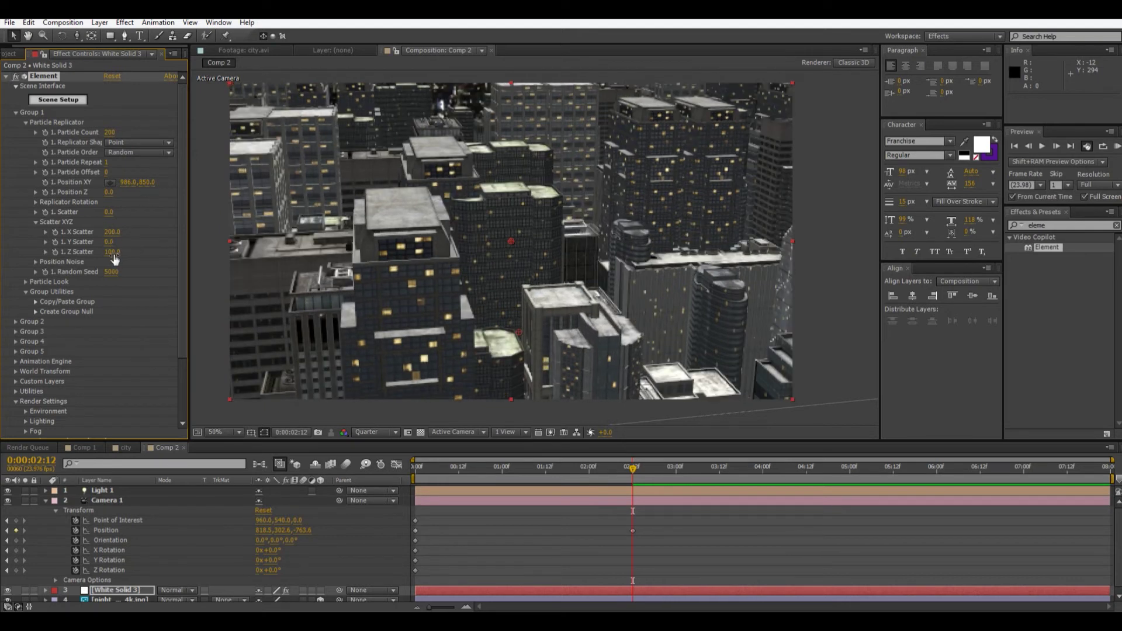
type("200")
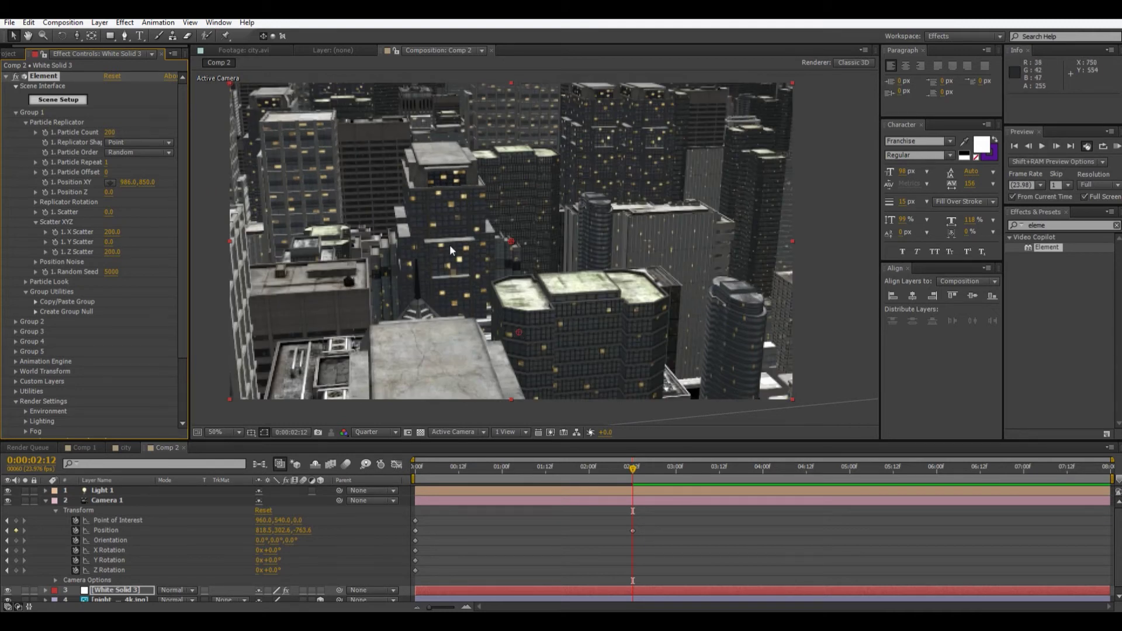
Reframe Camera 1 at 0:00:02:12 to a position of about 1070, 335, -660, clear of the nearby buildings
key("c")
left_click_drag(440, 246, 407, 250)
left_click(585, 498)
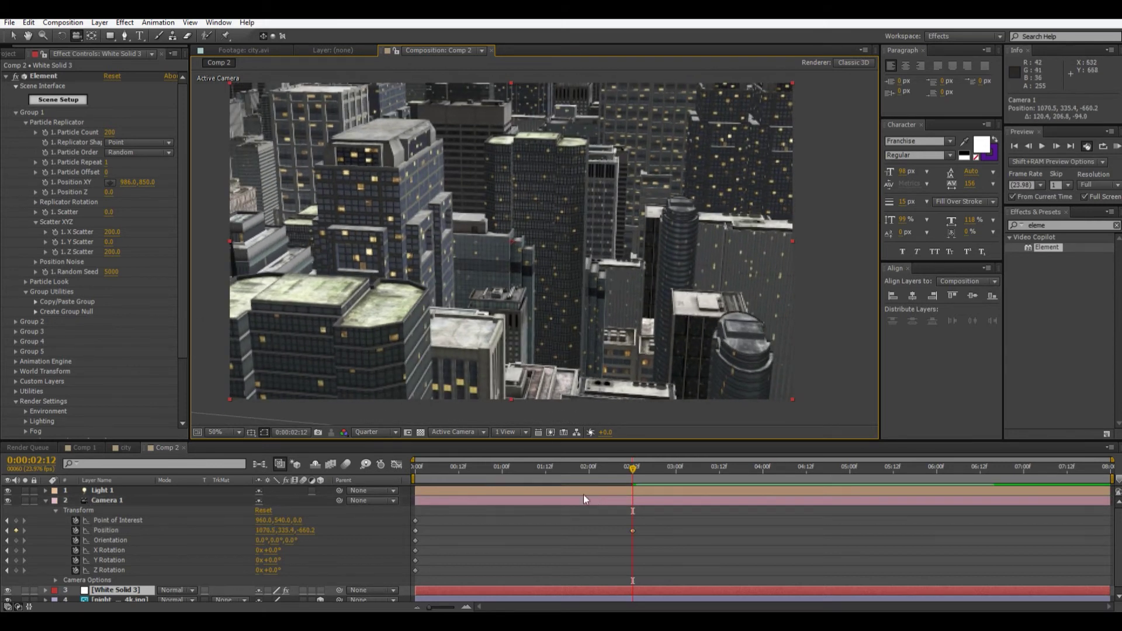
Raise Group 1's Particle Count to 281 and preview the camera move from the first frame
left_click_drag(623, 474, 408, 474)
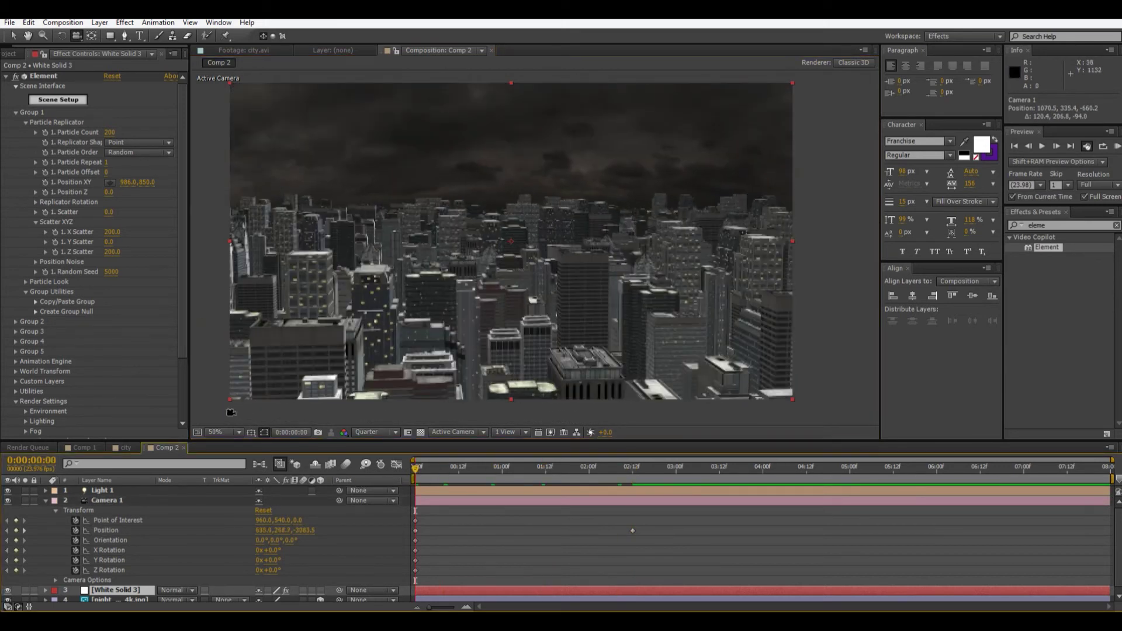
left_click_drag(109, 134, 157, 145)
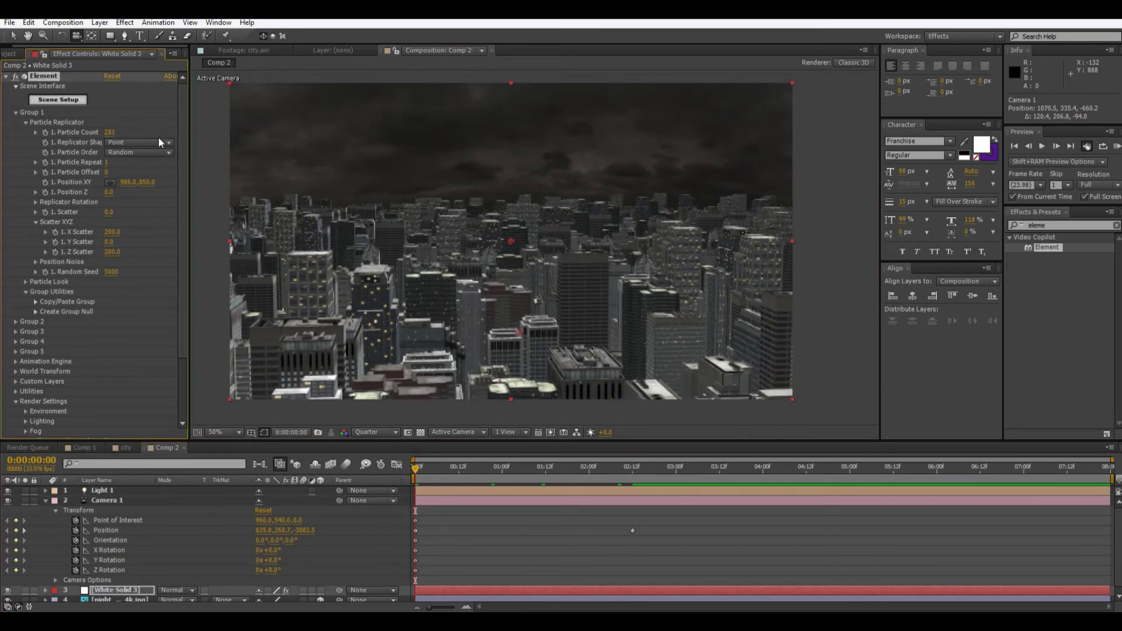
key("space")
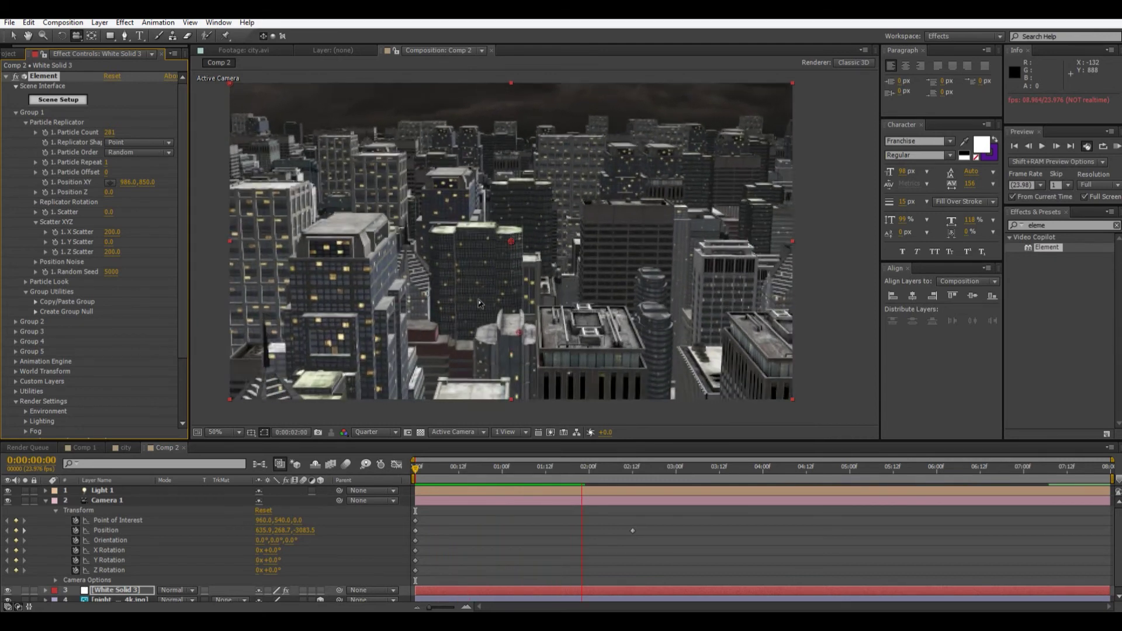
left_click(406, 213)
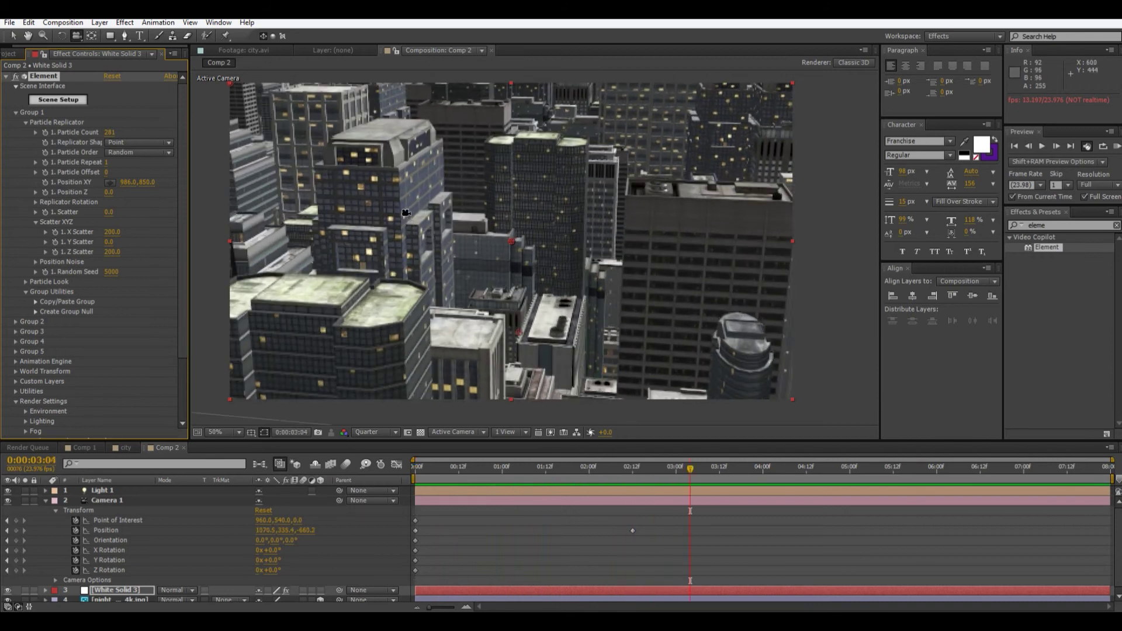
Keyframe Camera 1 at 0:00:04:00 with an orbited view looking steeply down on the city from about 1717, -329, 246
left_click(763, 474)
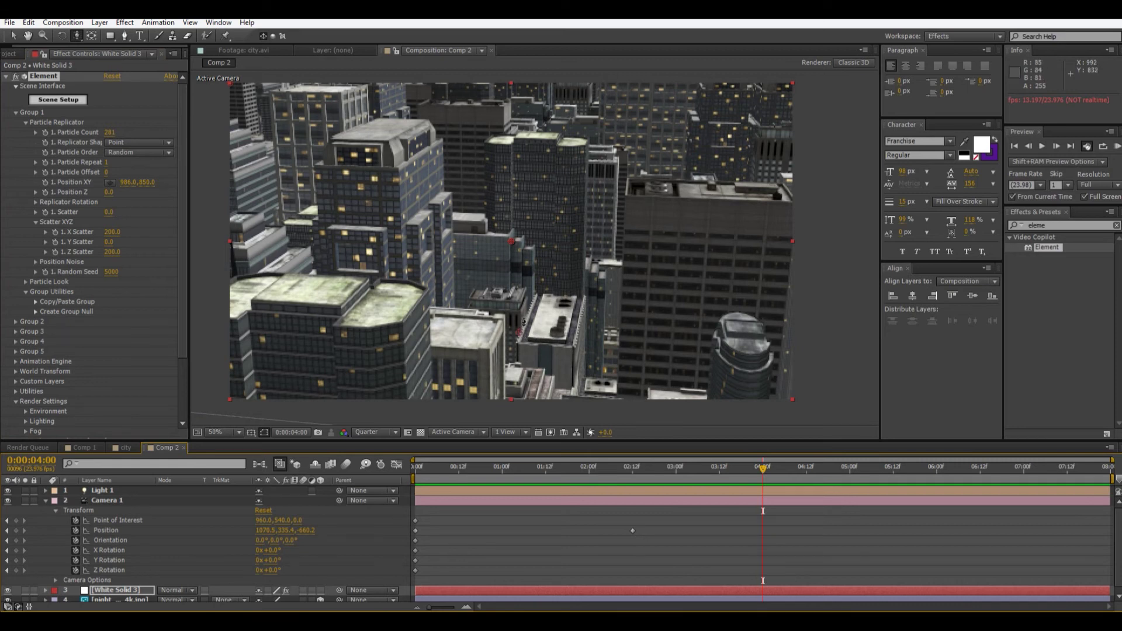
left_click_drag(531, 286, 513, 174)
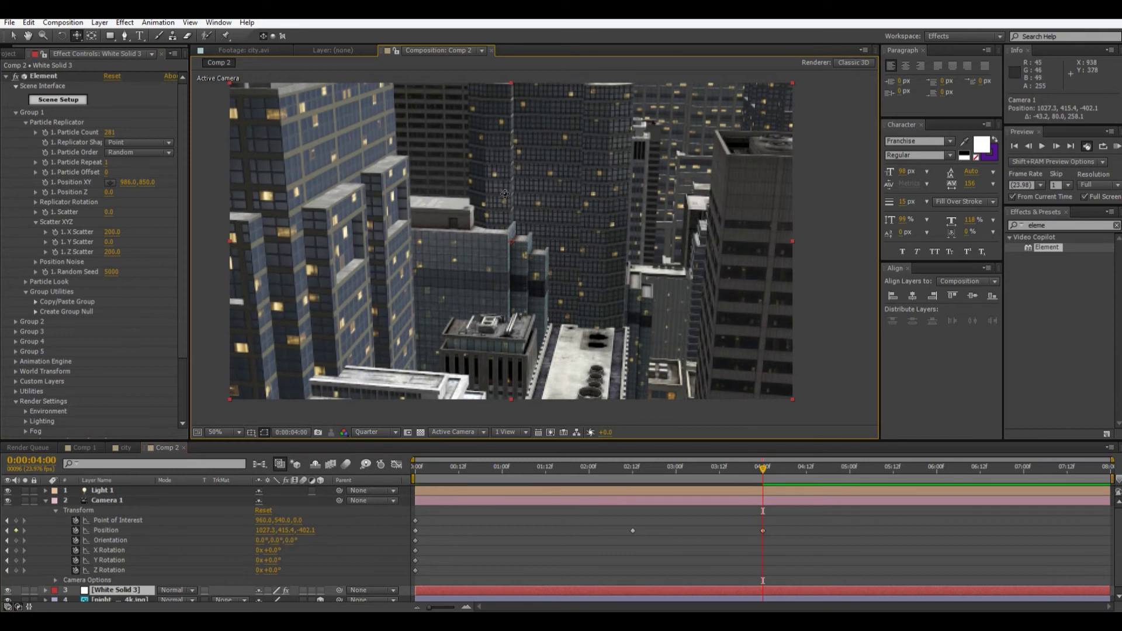
left_click_drag(504, 193, 488, 286)
key("c")
key("c")
key("v")
Preview the whole camera flight from the first frame to past the four-second keyframe
left_click_drag(749, 471, 462, 523)
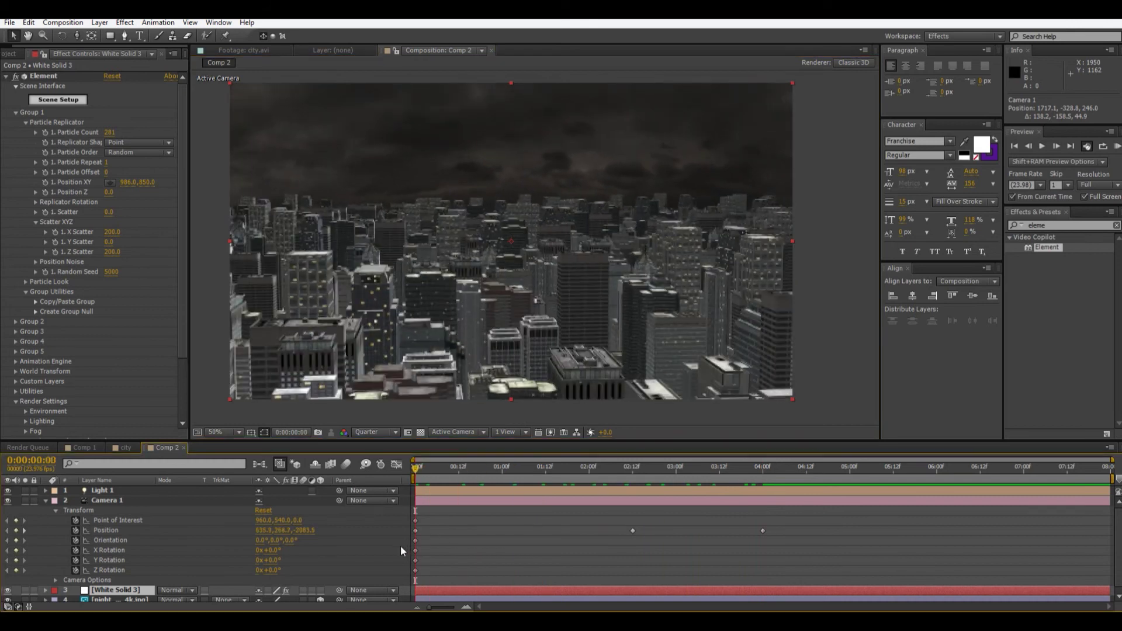
key("space")
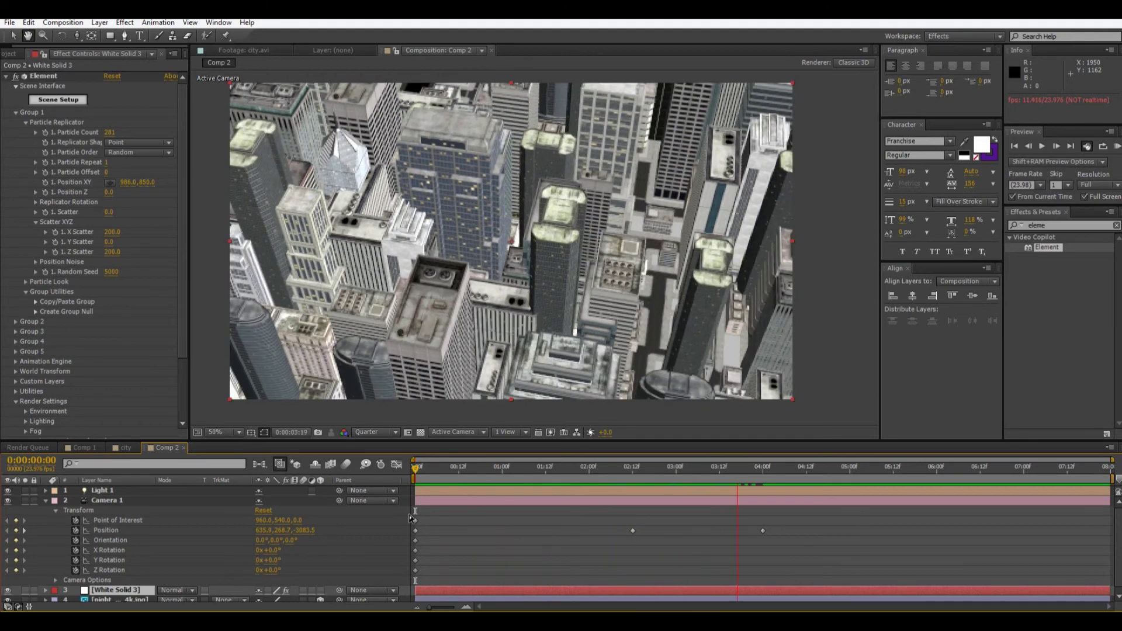
key("space")
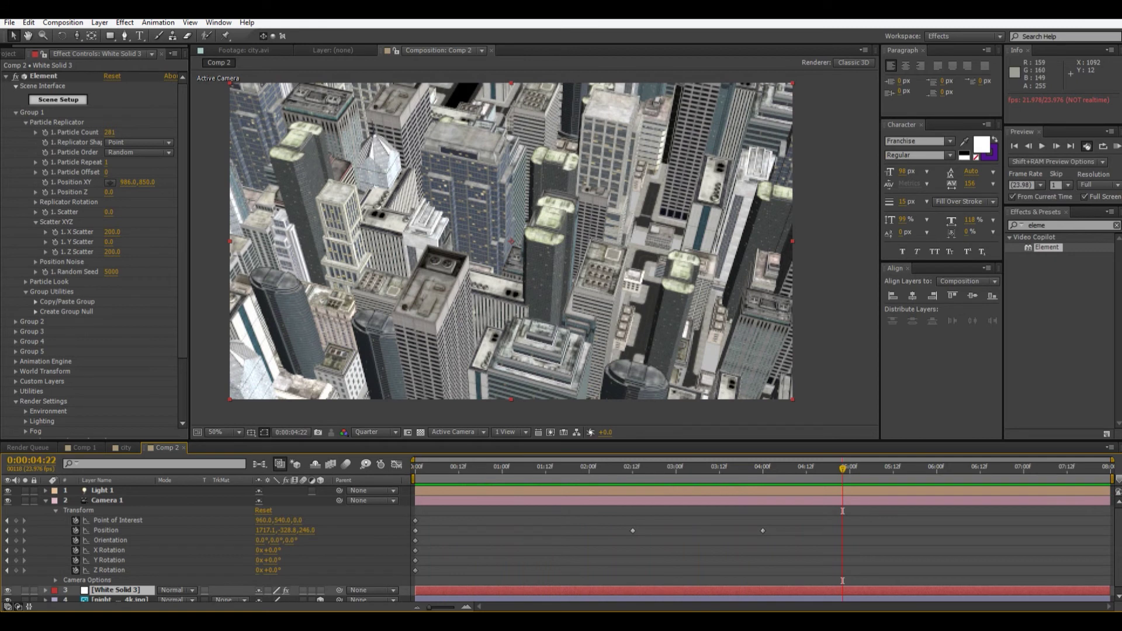
Raise Group 1's Particle Count to 399 to fill the gaps between buildings and preview the animation from the start
left_click_drag(107, 138, 119, 135)
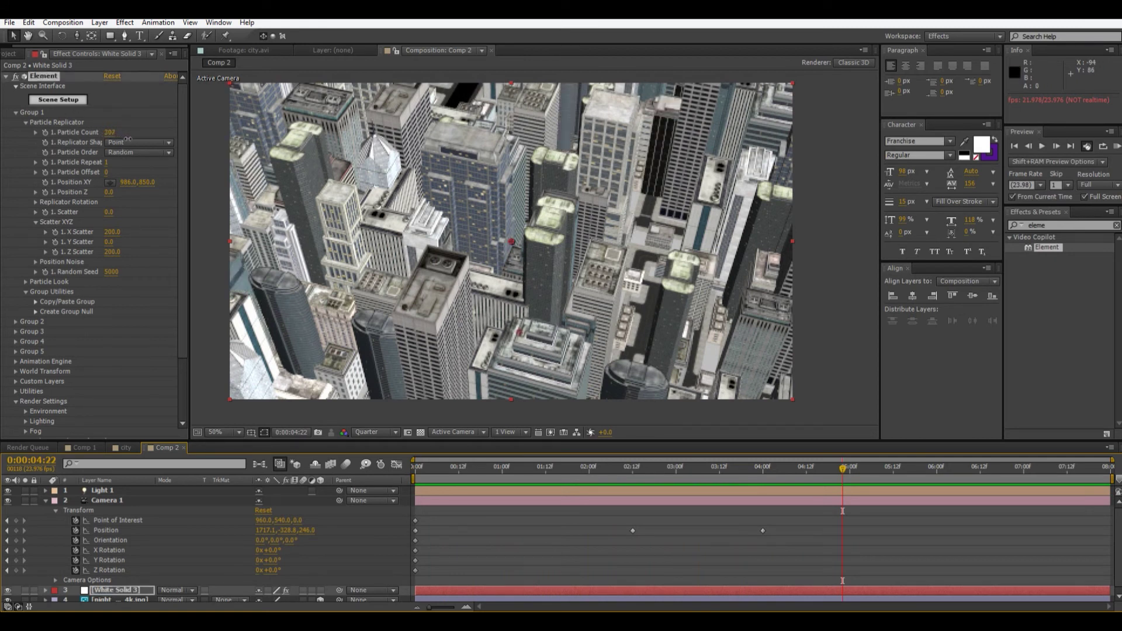
left_click_drag(147, 143, 181, 137)
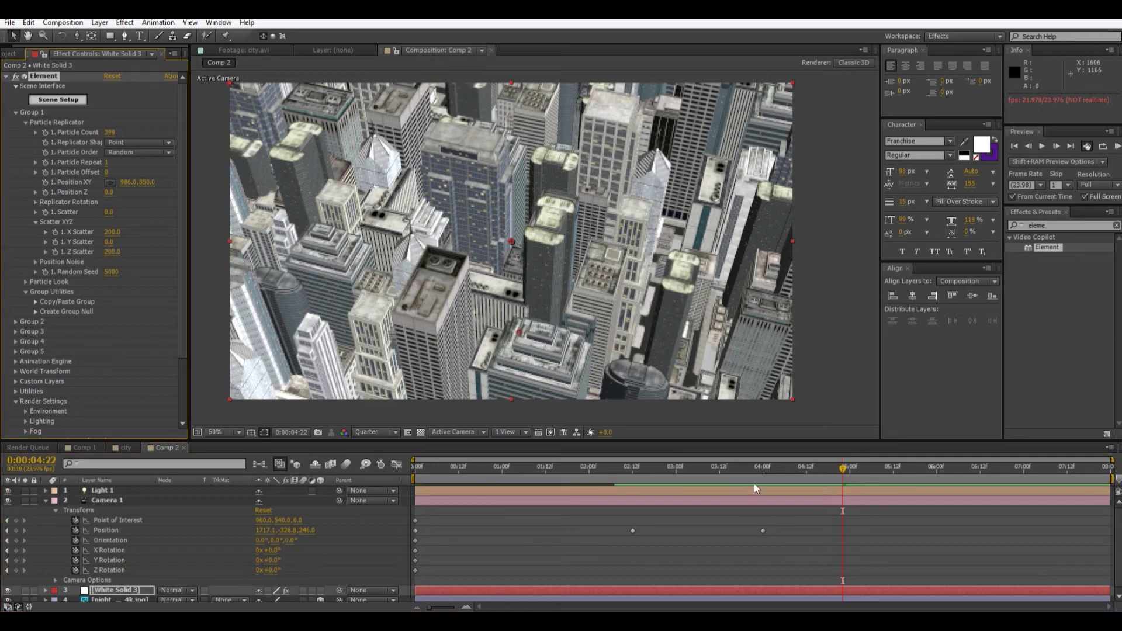
left_click(651, 468)
key("Home")
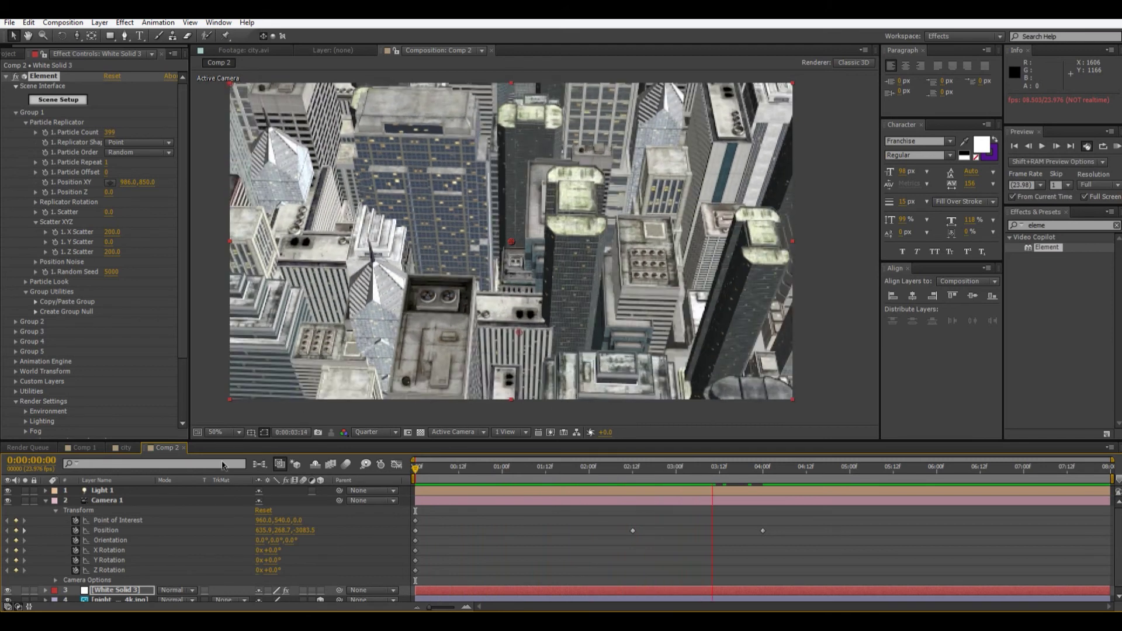
key("space")
Set Add Lighting to None and Light Falloff to about 33.4 in the white solid's Element lighting settings
left_click(127, 591)
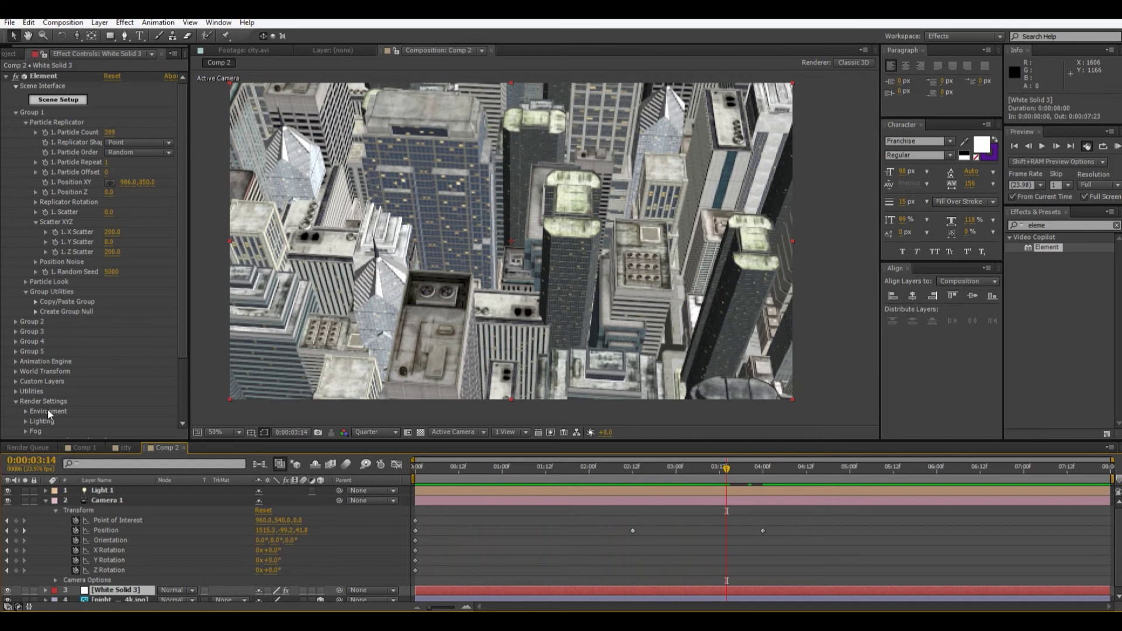
scroll(48, 411, "down", 3)
left_click(26, 343)
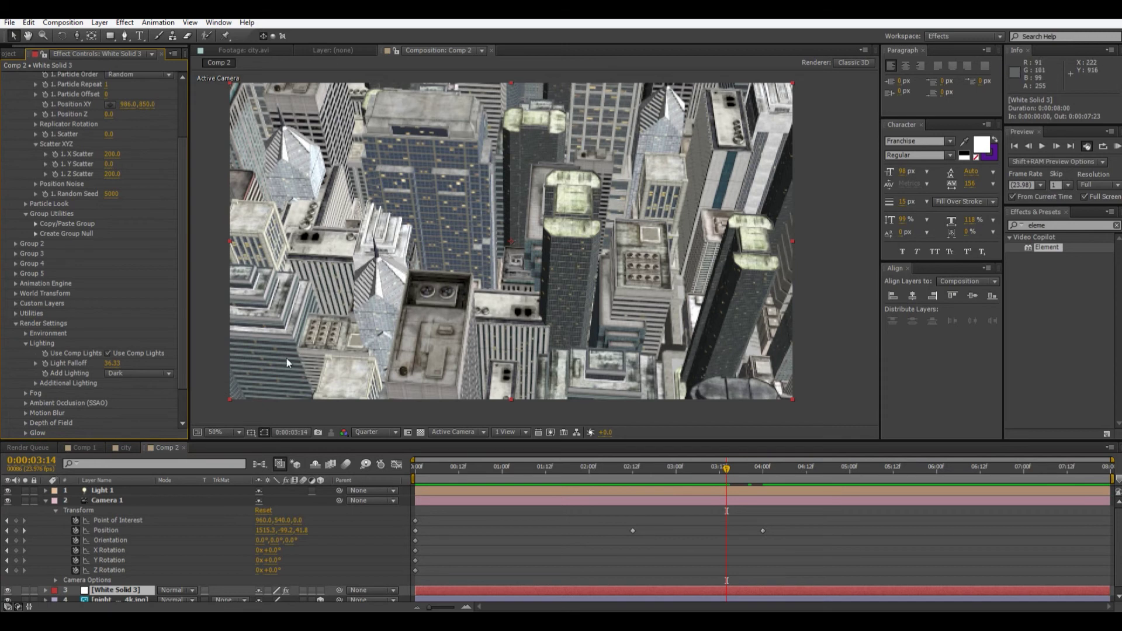
left_click(130, 374)
left_click(133, 382)
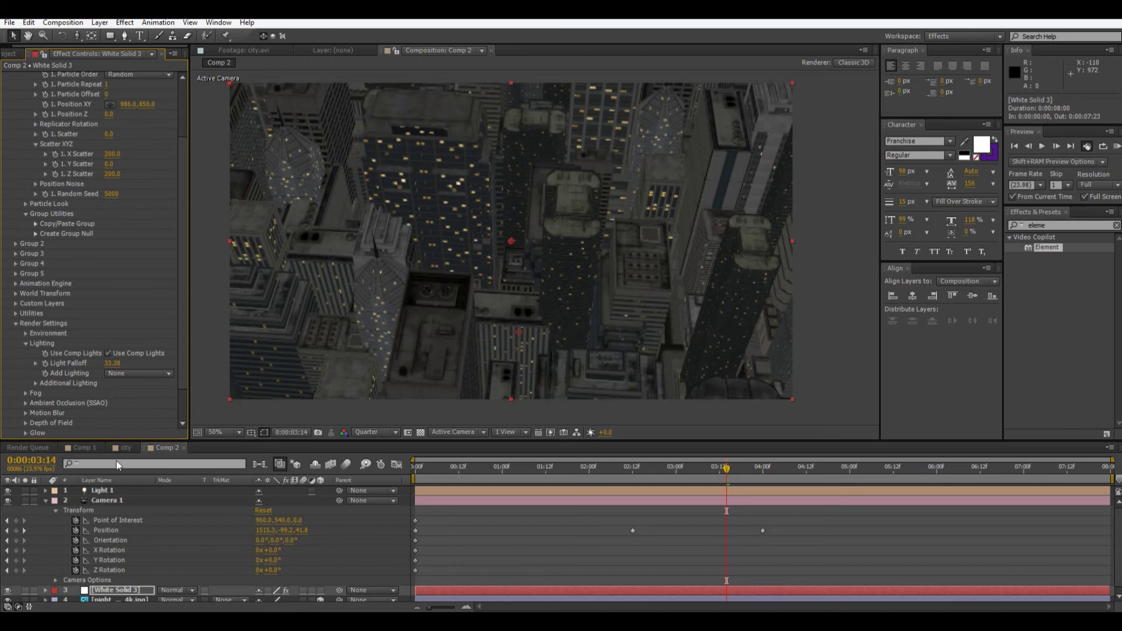
Preview the darker city from the start and end the work area at 0:00:04:00
key("Home")
key("space")
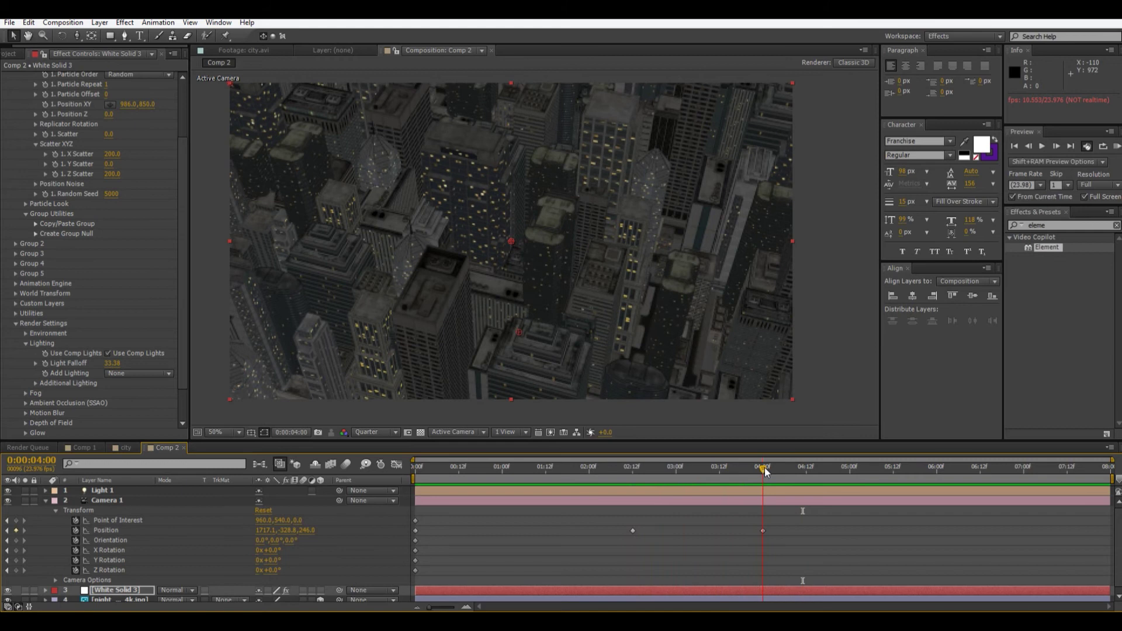
key("n")
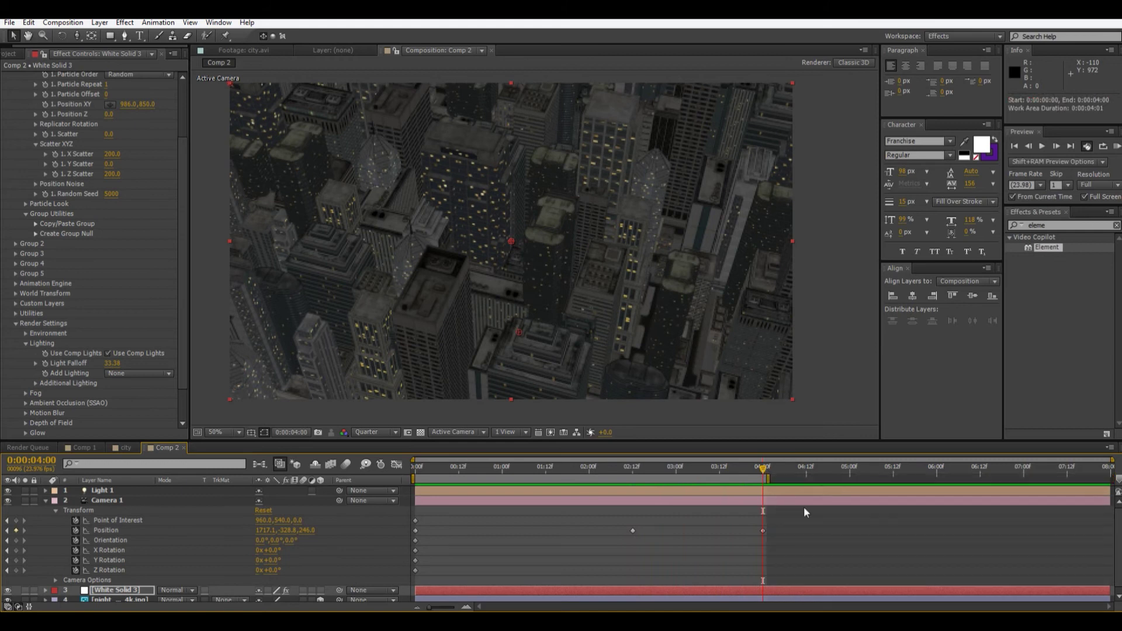
Apply Easy Ease to Camera 1's Position keyframes at 0:00:02:12 and 0:00:04:00, and preview the smoothed move
left_click_drag(590, 522, 846, 538)
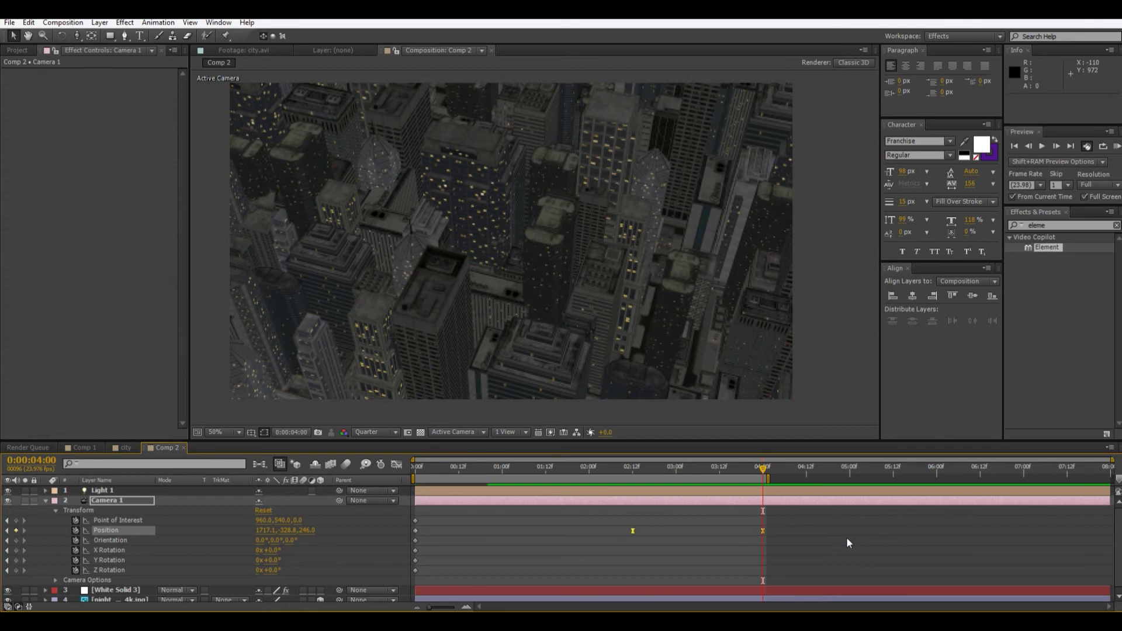
key("space")
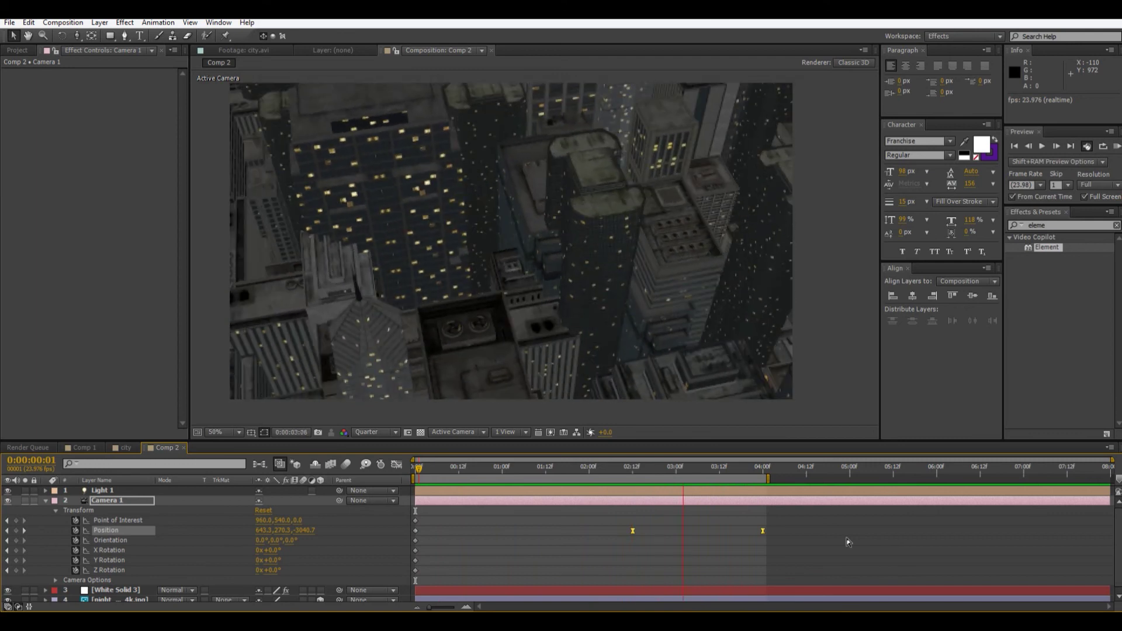
left_click(847, 538)
Switch the composition to the Front view and scrub through the camera animation, returning to the first frame
key("F10")
left_click(588, 471)
mouse_move(632, 474)
left_mouse_down()
mouse_move(713, 476)
mouse_move(623, 477)
left_mouse_up()
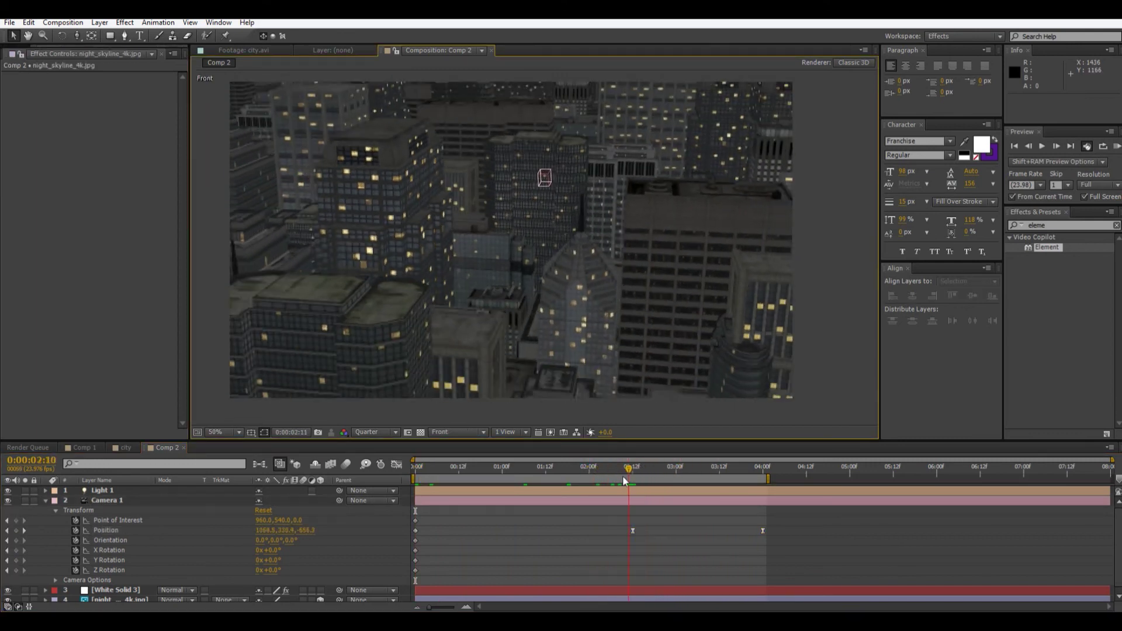
left_click_drag(720, 501, 385, 566)
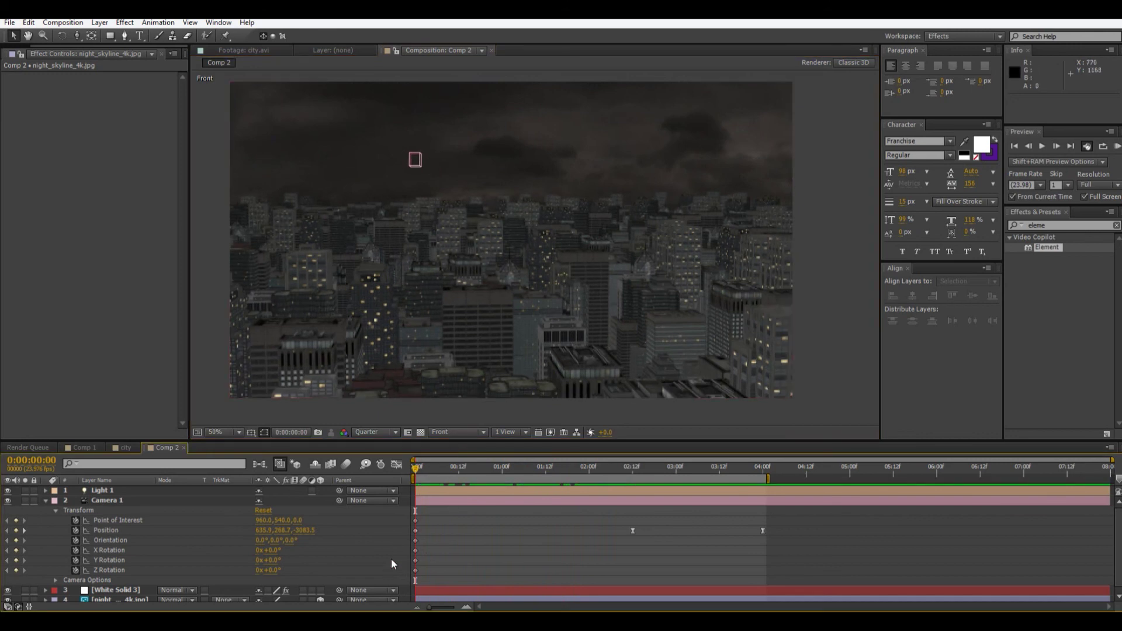